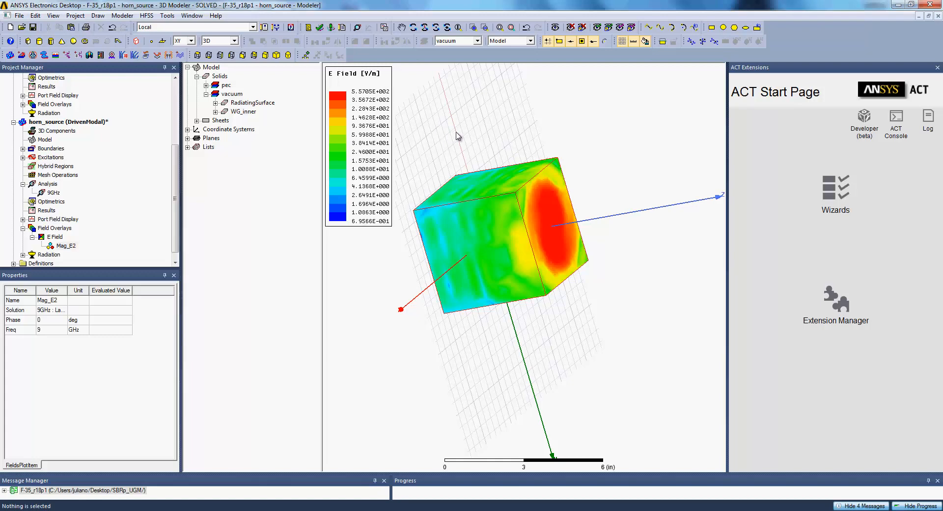
# Open the HFSS-Savant Datalink wizard and choose horn_source as the design of project F-35_r18p1
pyautogui.click(459, 136)
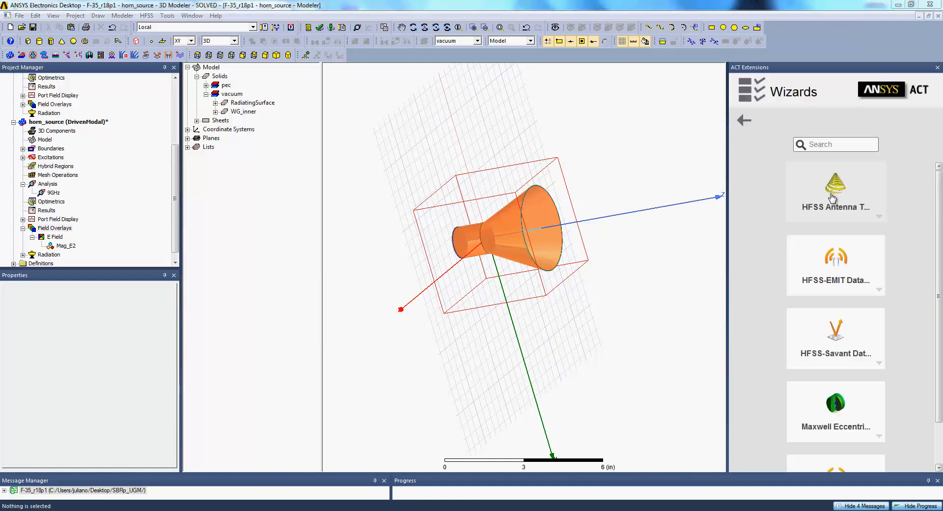
pyautogui.click(839, 338)
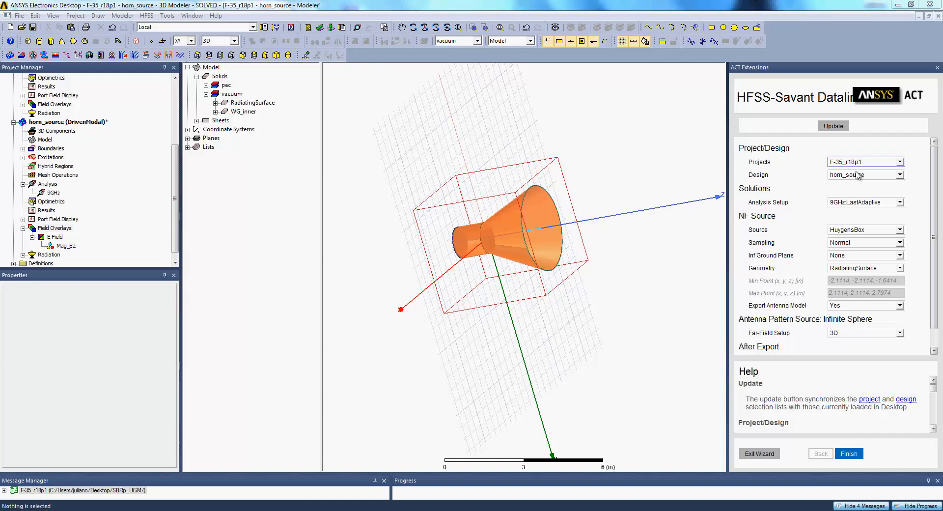
pyautogui.click(883, 181)
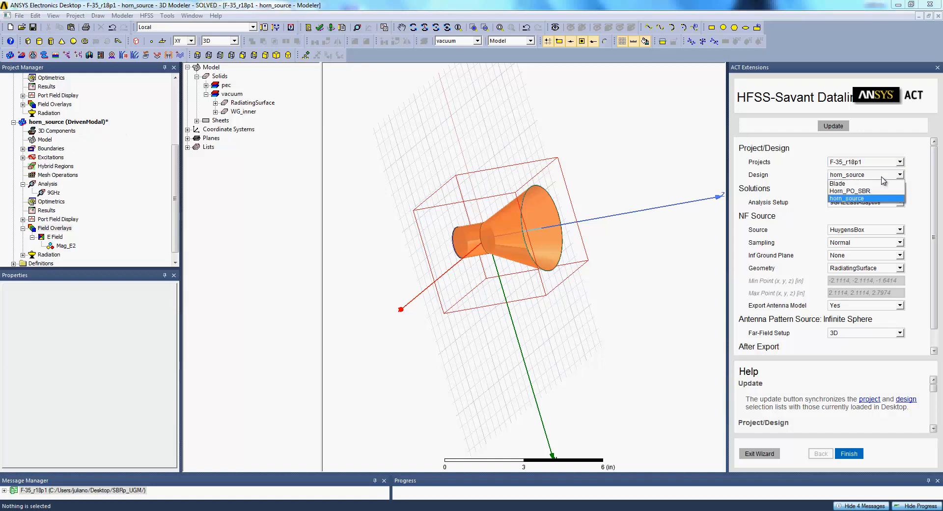
pyautogui.click(877, 199)
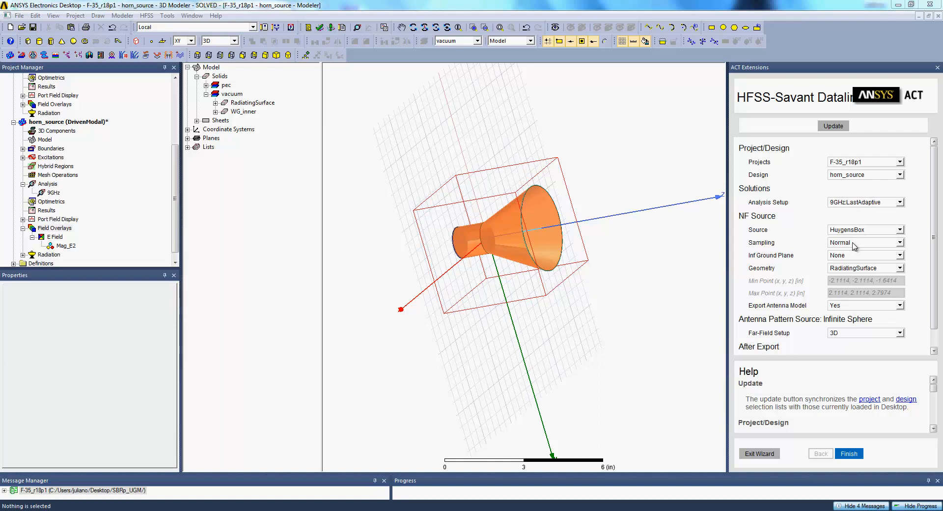
# Display the Mag_E2 field plot, export the HuygensBox source to Savant with automatic launch, and dismiss Savant's help window
pyautogui.click(63, 246)
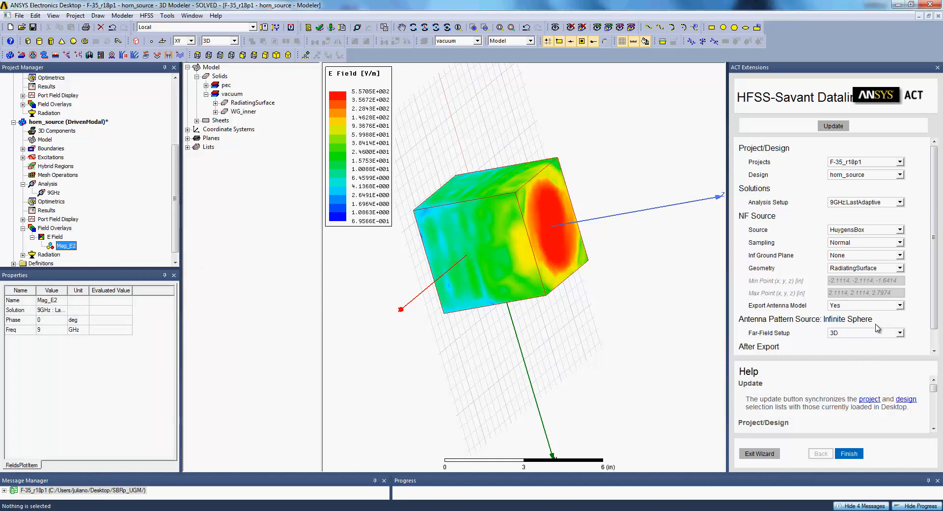
pyautogui.click(934, 350)
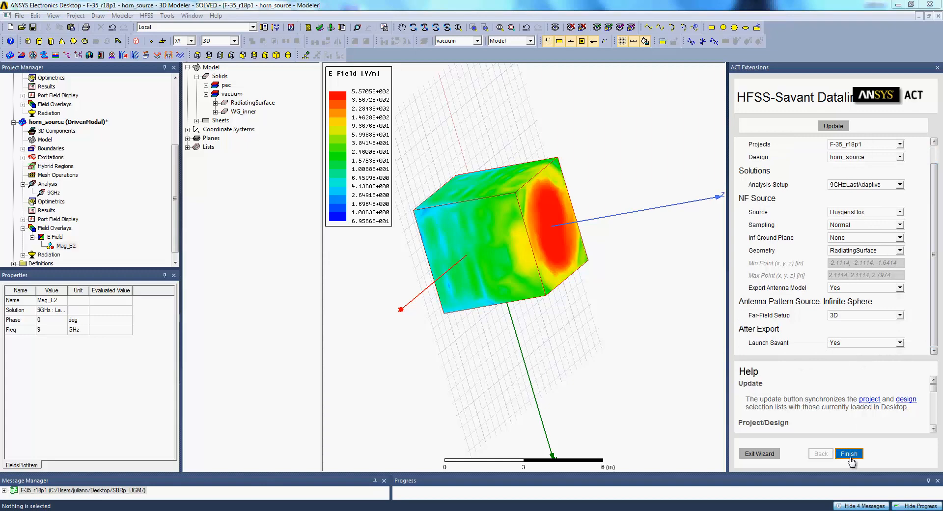
pyautogui.click(850, 454)
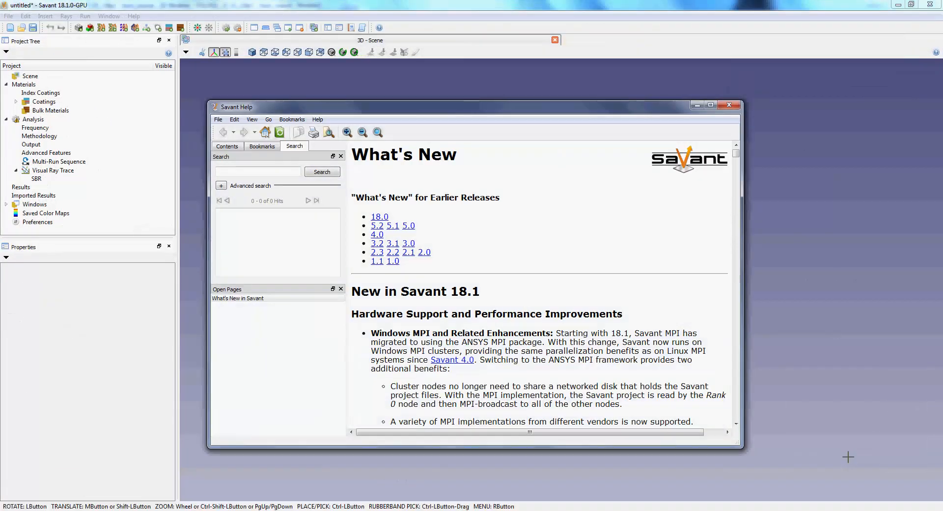
pyautogui.click(730, 105)
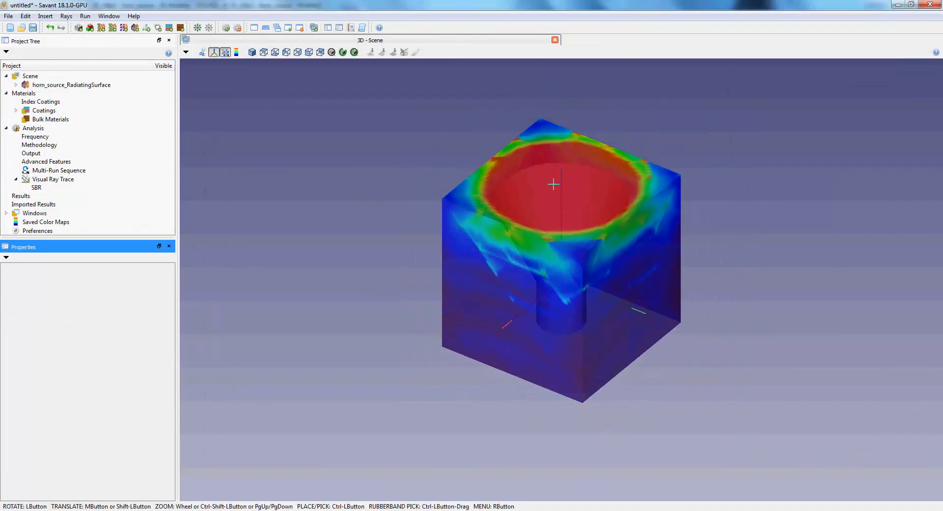
# Set the transparency of the imported horn source's Current Density display to 0.32
pyautogui.moveTo(447, 222); pyautogui.dragTo(501, 291)
pyautogui.scroll(-3, 579, 279)
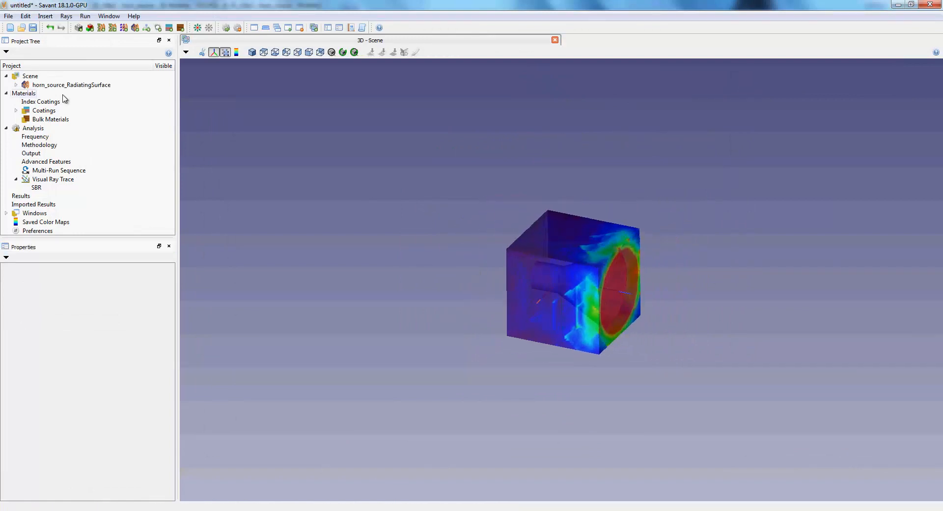
pyautogui.click(16, 85)
pyautogui.click(62, 102)
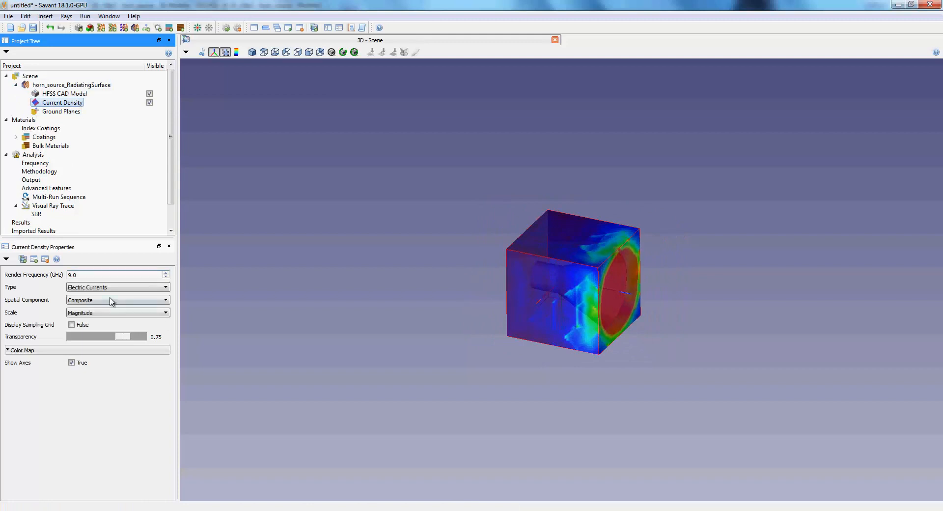
pyautogui.moveTo(124, 344); pyautogui.dragTo(101, 339)
pyautogui.moveTo(565, 295); pyautogui.dragTo(445, 259)
pyautogui.scroll(-6, 445, 259)
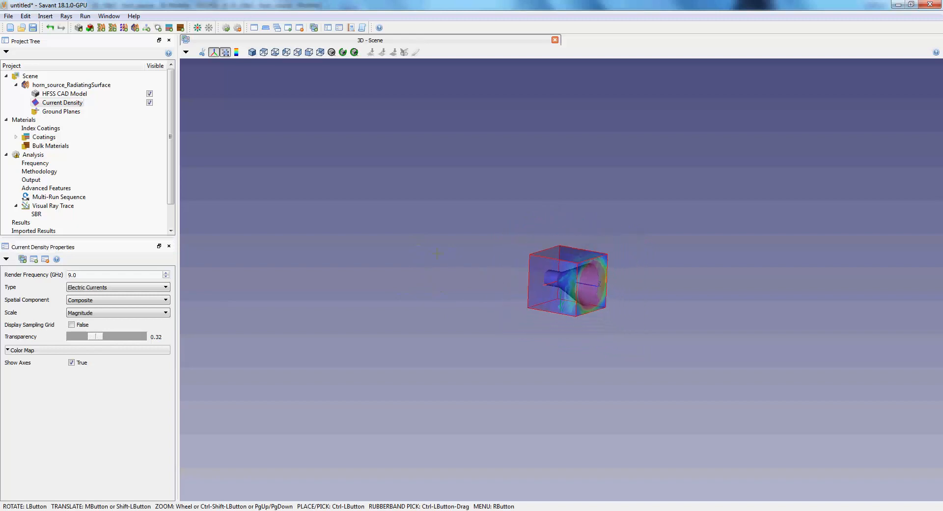
# Add a parametric CAD model to the scene and set its model type to Circular Plate
pyautogui.click(45, 16)
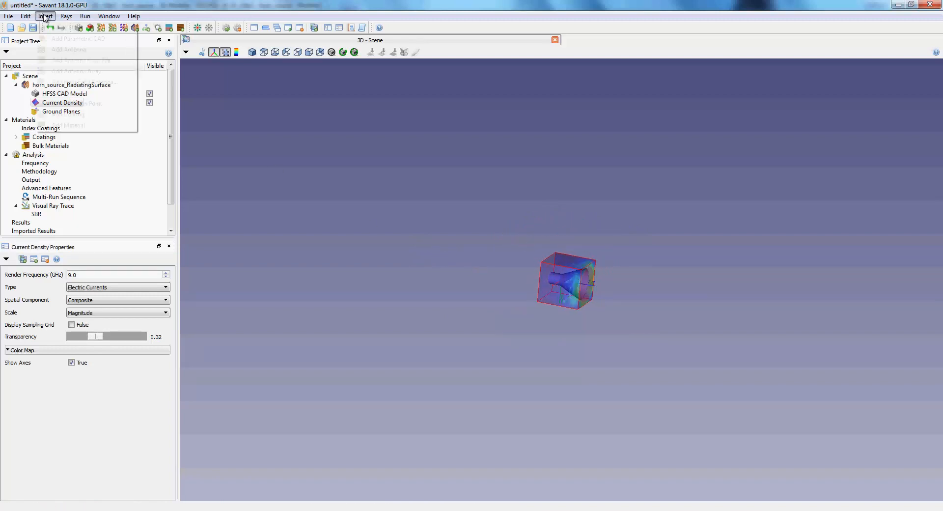
pyautogui.click(74, 39)
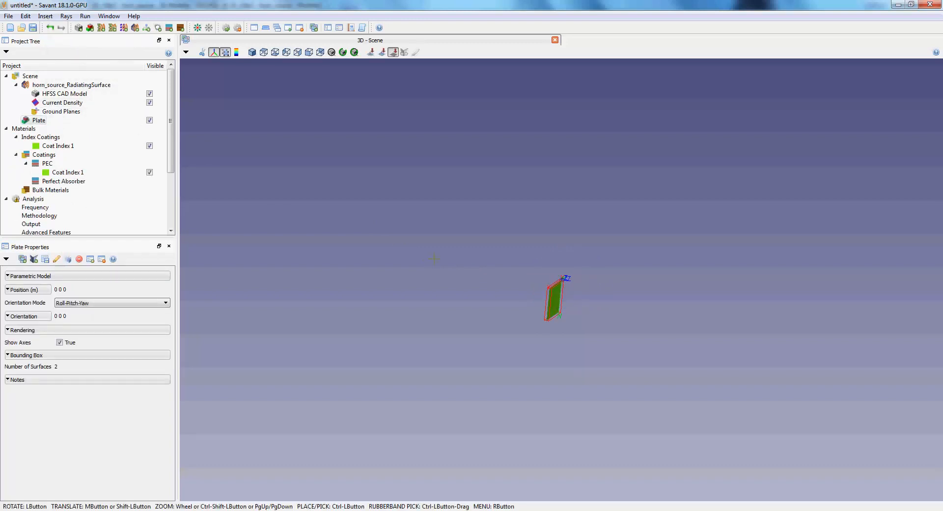
pyautogui.click(90, 277)
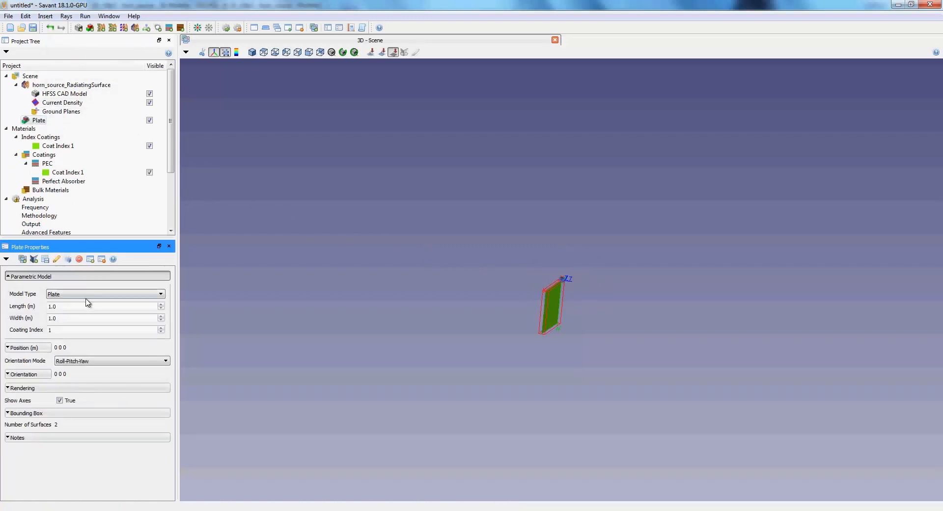
pyautogui.click(89, 295)
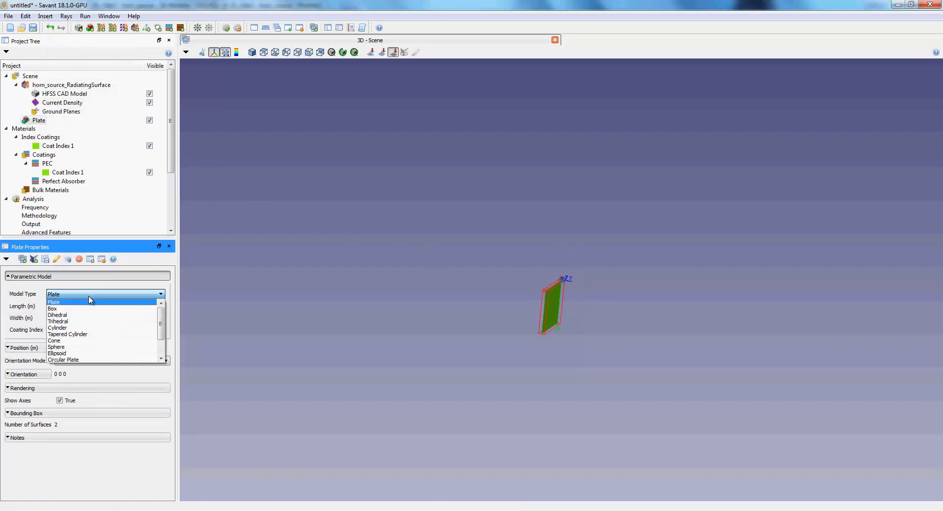
pyautogui.click(91, 359)
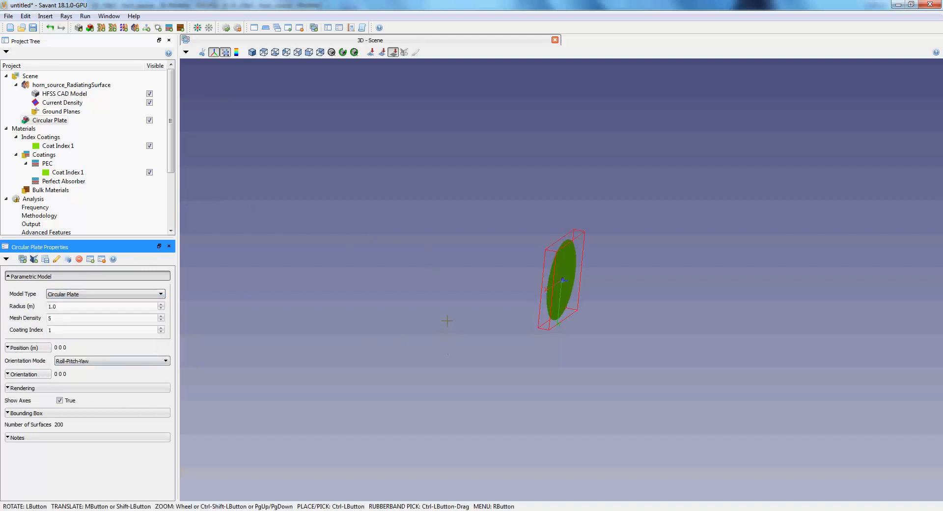
# Move the circular plate in front of the horn by setting its Z position to 1.0 m
pyautogui.scroll(3, 441, 317)
pyautogui.moveTo(438, 316); pyautogui.dragTo(509, 308)
pyautogui.scroll(6, 508, 308)
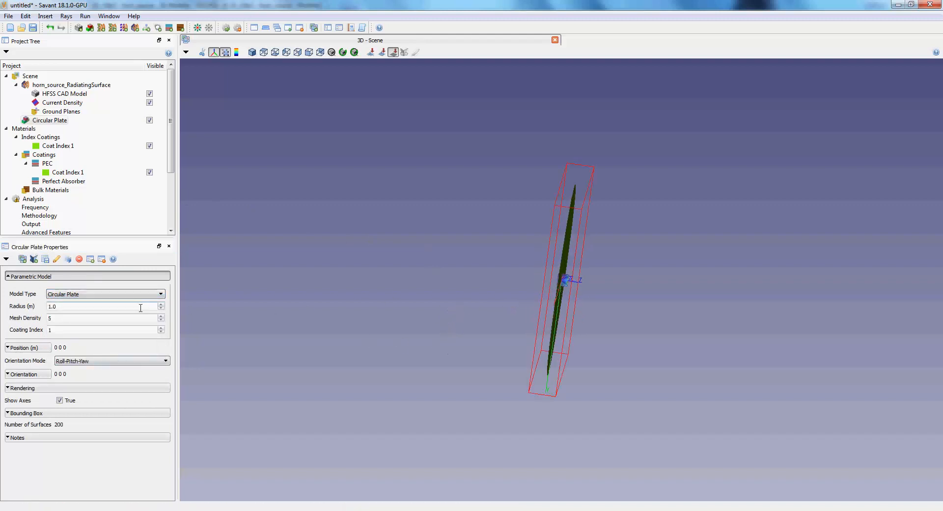
pyautogui.click(63, 347)
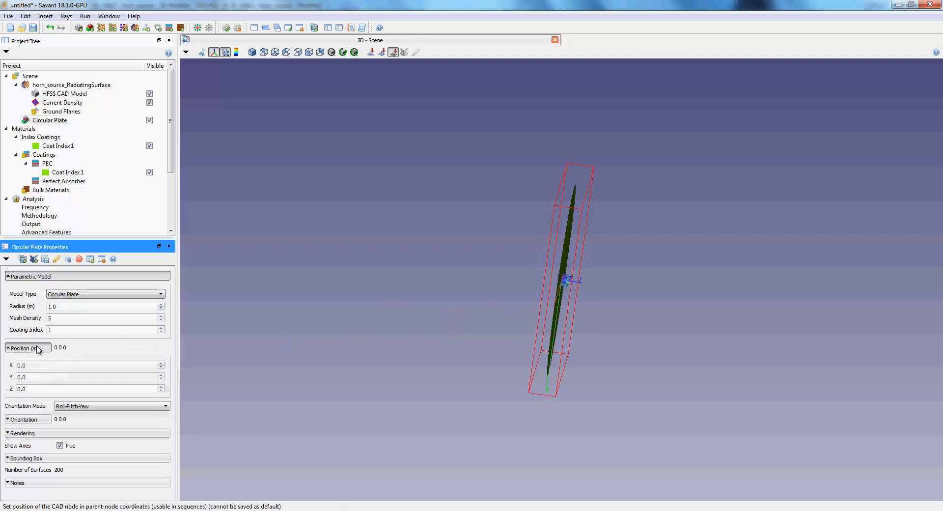
pyautogui.click(161, 387)
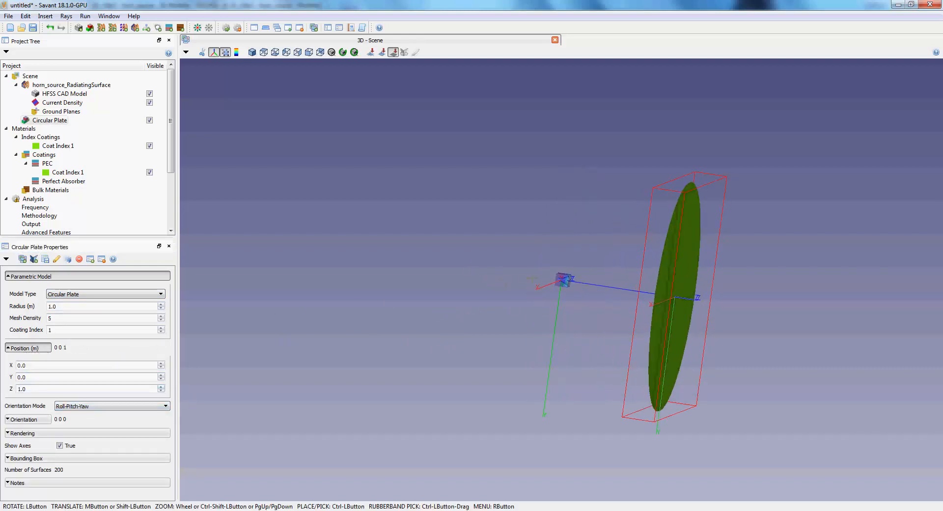
pyautogui.moveTo(532, 279); pyautogui.dragTo(573, 248)
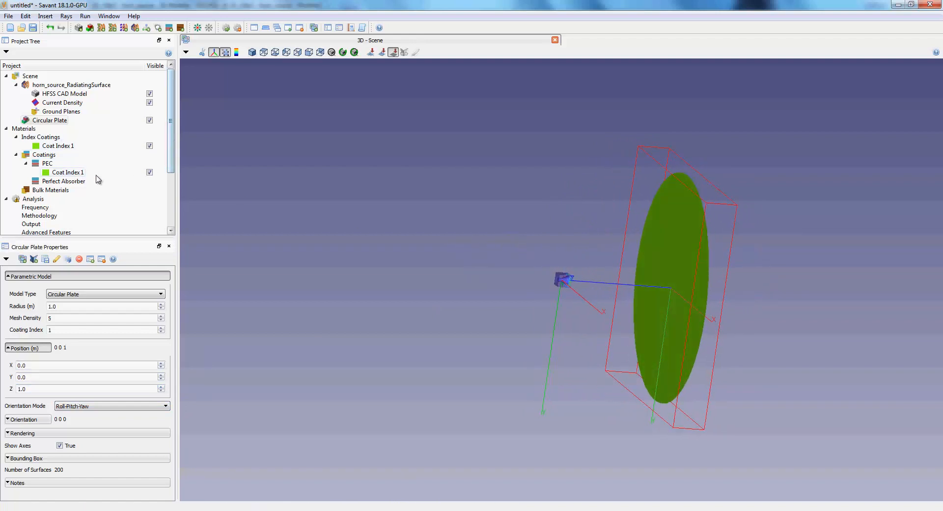
# Set the analysis type to Far-field pattern and assign the imported horn source as the Tx antenna
pyautogui.click(33, 199)
pyautogui.click(87, 276)
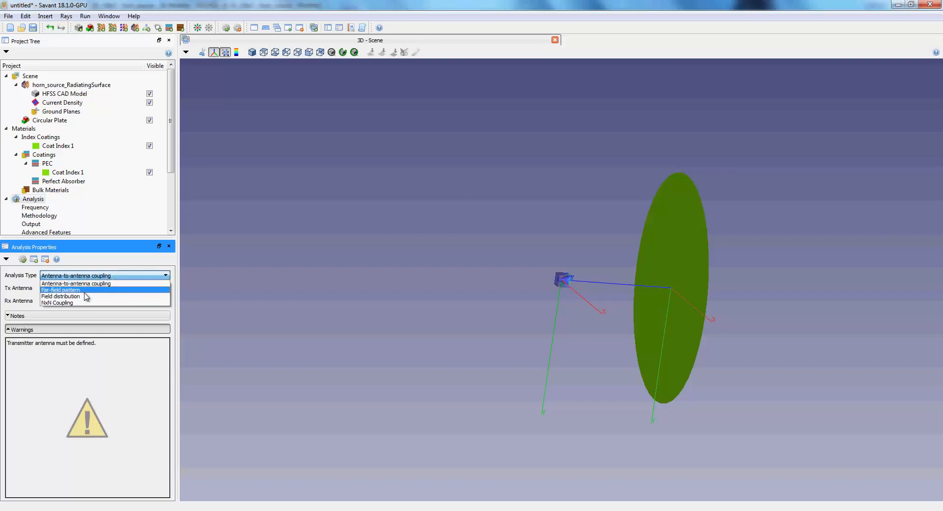
pyautogui.click(85, 291)
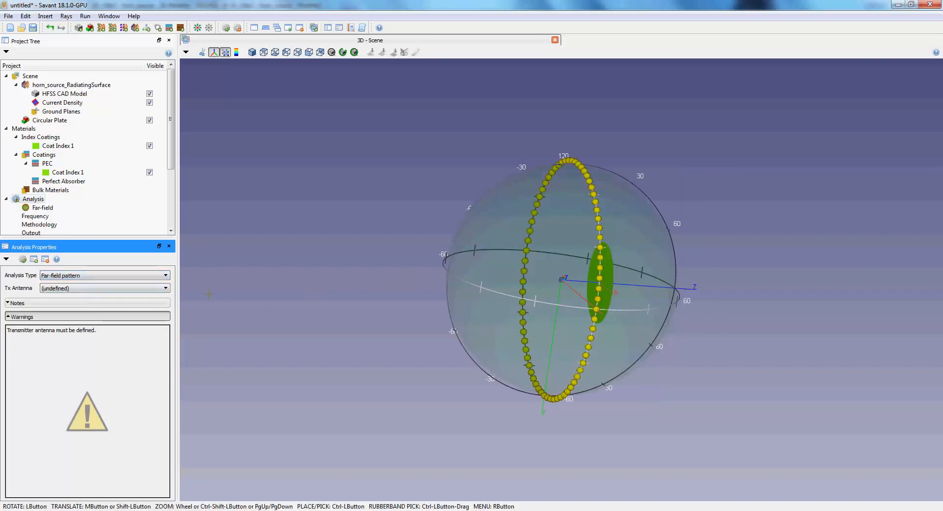
pyautogui.click(96, 288)
pyautogui.click(77, 298)
# Change the far-field type to Sector and set the azimuth range to 360 steps
pyautogui.click(42, 208)
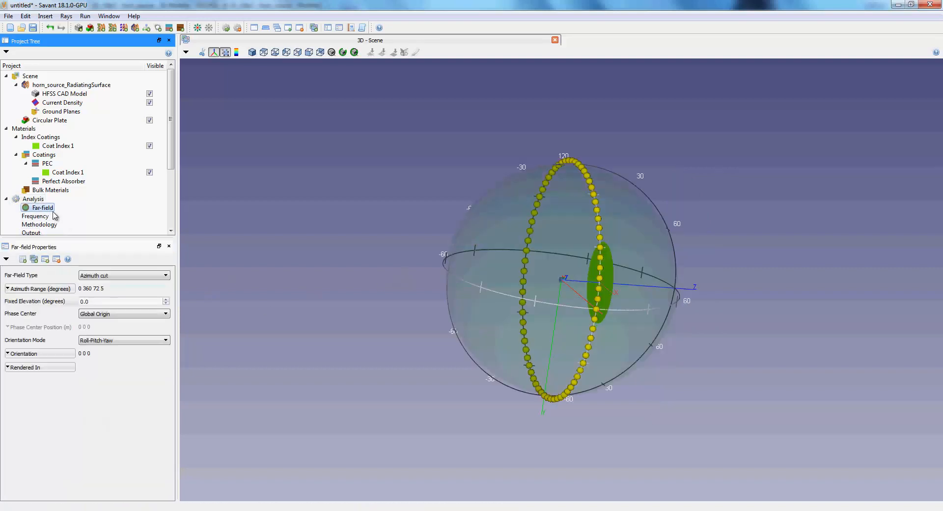
pyautogui.click(114, 275)
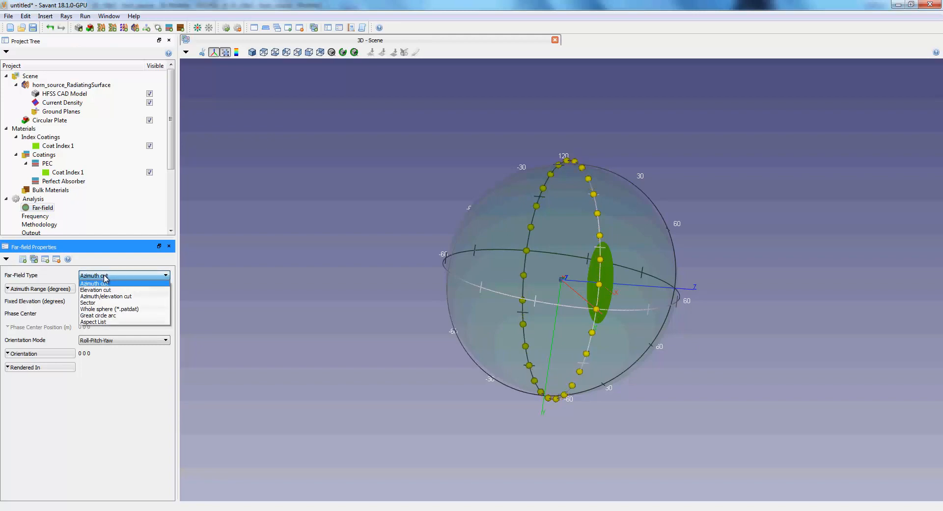
pyautogui.click(105, 302)
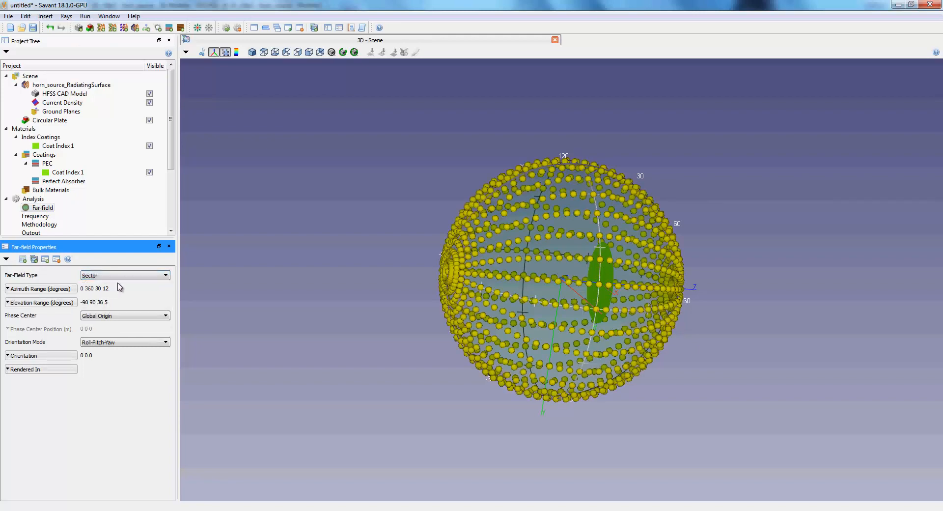
pyautogui.click(58, 292)
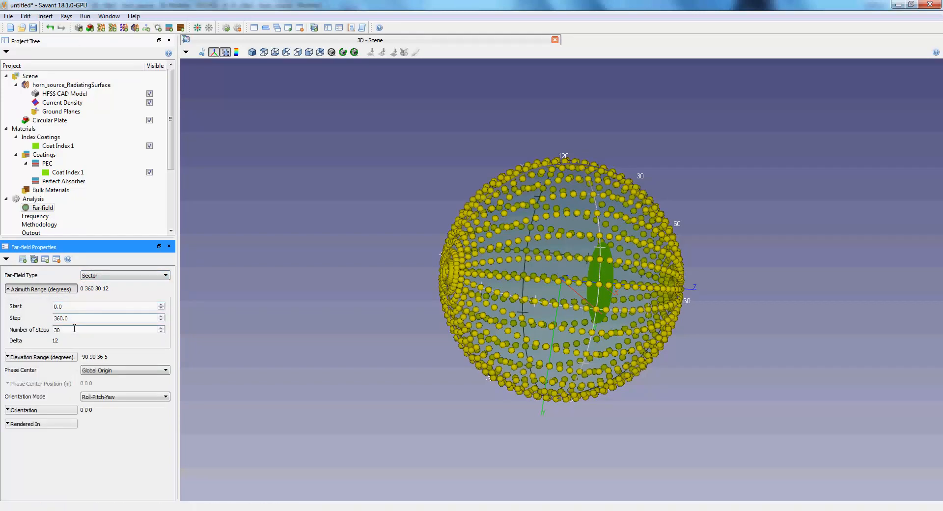
pyautogui.write('0')
pyautogui.press('Return')
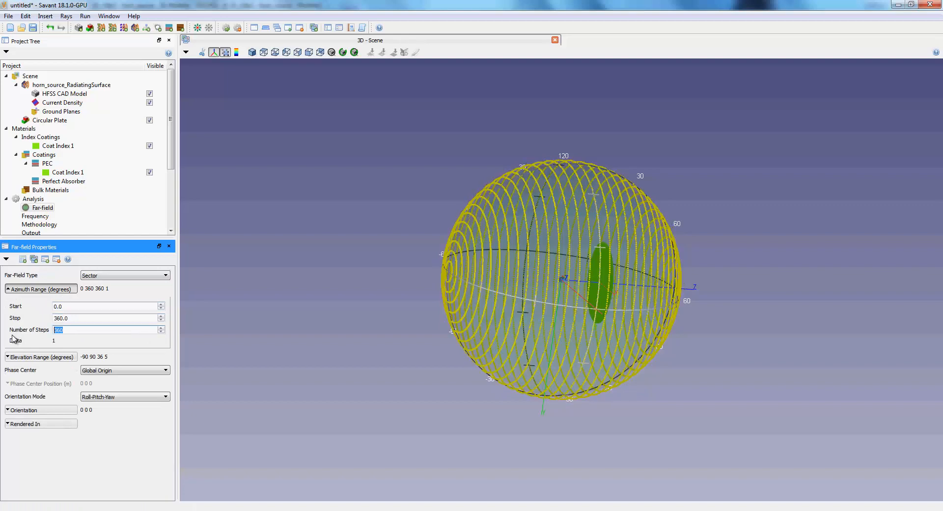
# Set the far-field elevation range to 180 steps and the phase center to Tx Centroid
pyautogui.click(39, 357)
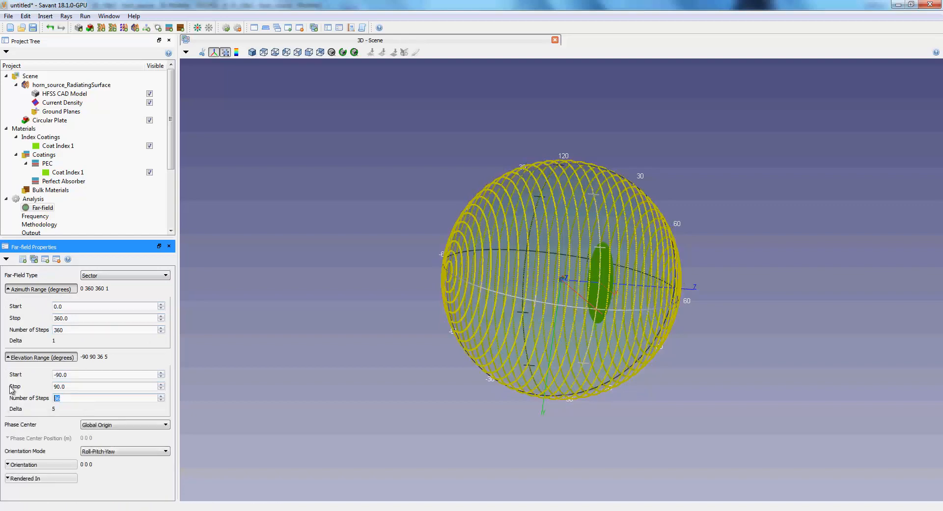
pyautogui.press('Return')
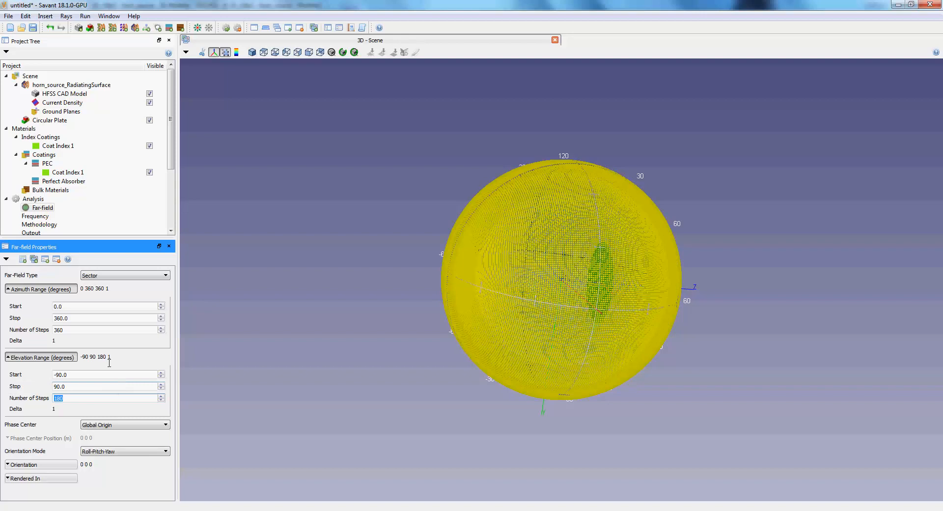
pyautogui.click(103, 425)
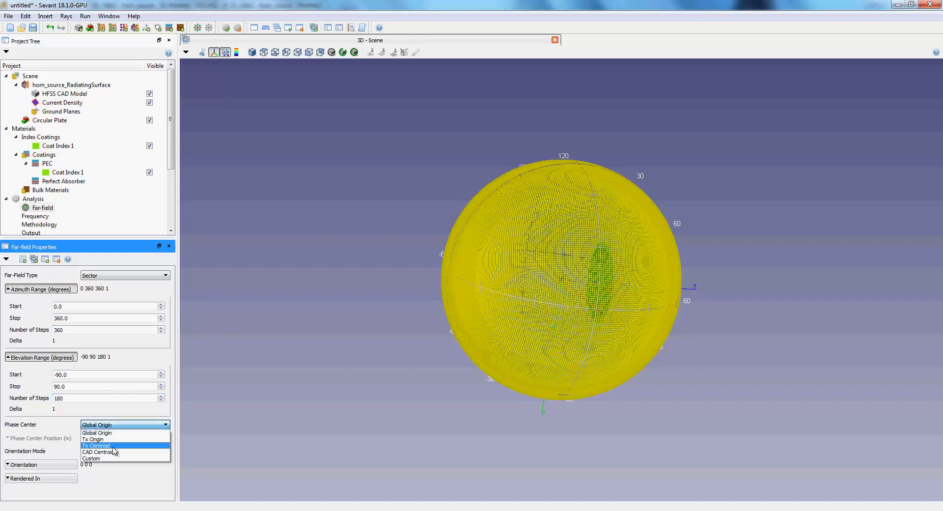
pyautogui.click(116, 447)
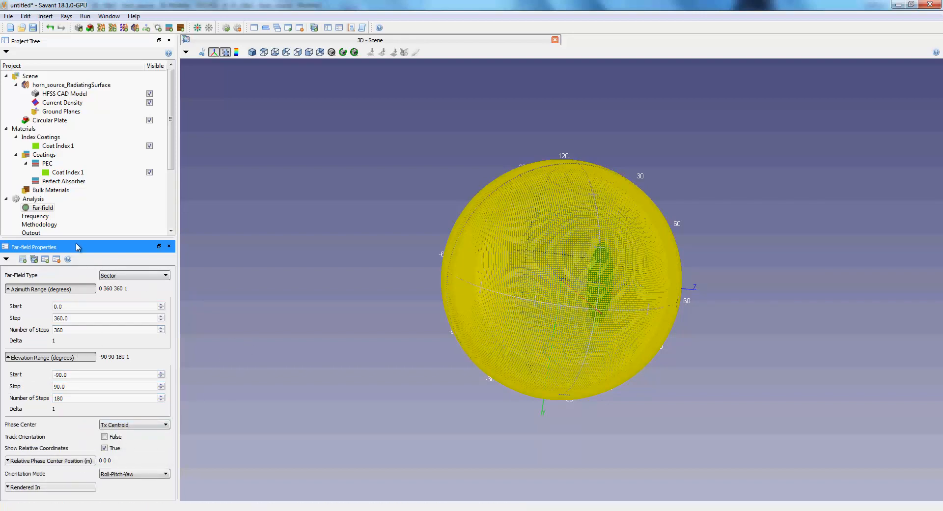
# Set the analysis frequency to 9.0 GHz
pyautogui.click(46, 218)
pyautogui.moveTo(68, 288); pyautogui.dragTo(5, 289)
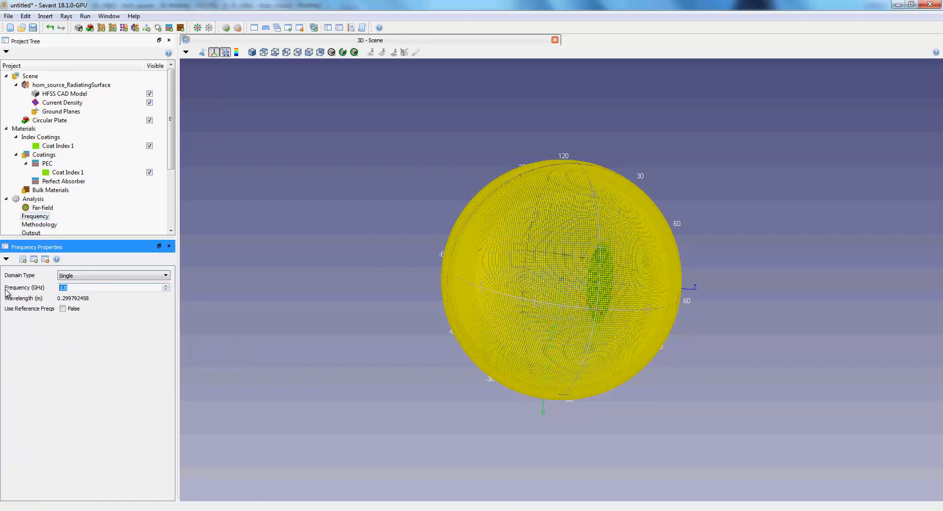
# Hide the Far-Field sphere in the 3D - Scene window
pyautogui.click(172, 204)
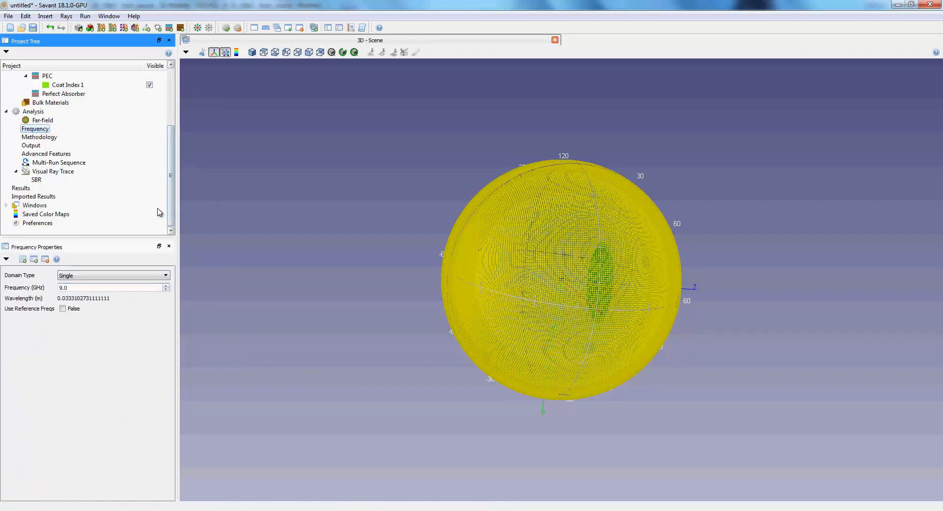
pyautogui.click(6, 206)
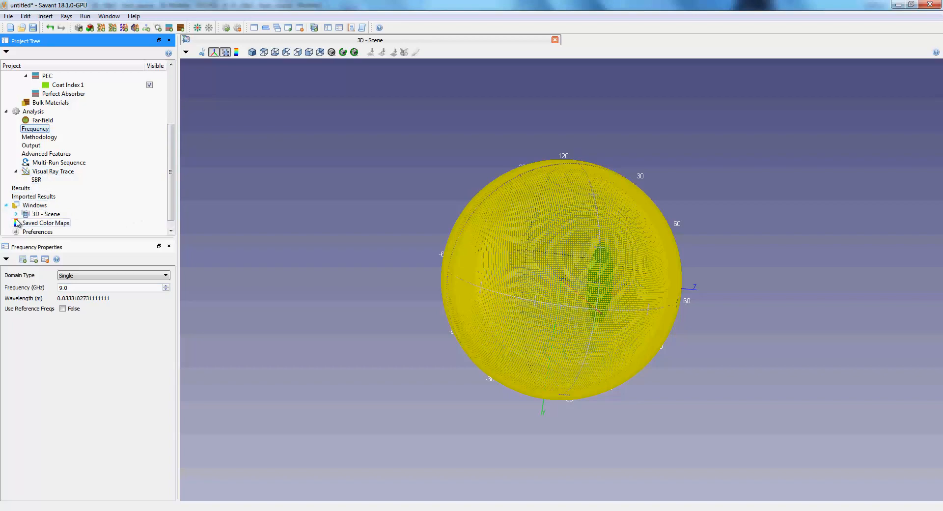
pyautogui.click(150, 224)
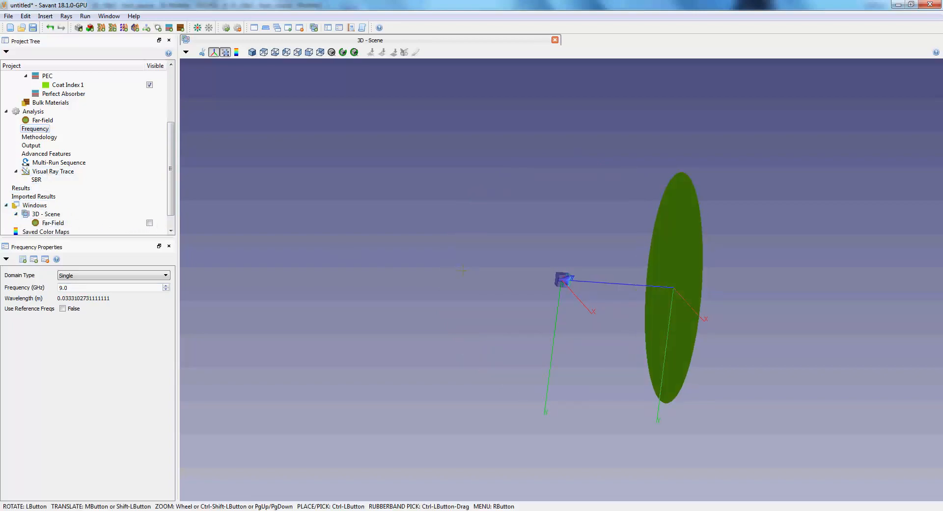
# Set the visual ray trace to a 9.0 GHz maximum frequency launched from the Transmitter, and shoot the rays
pyautogui.click(53, 171)
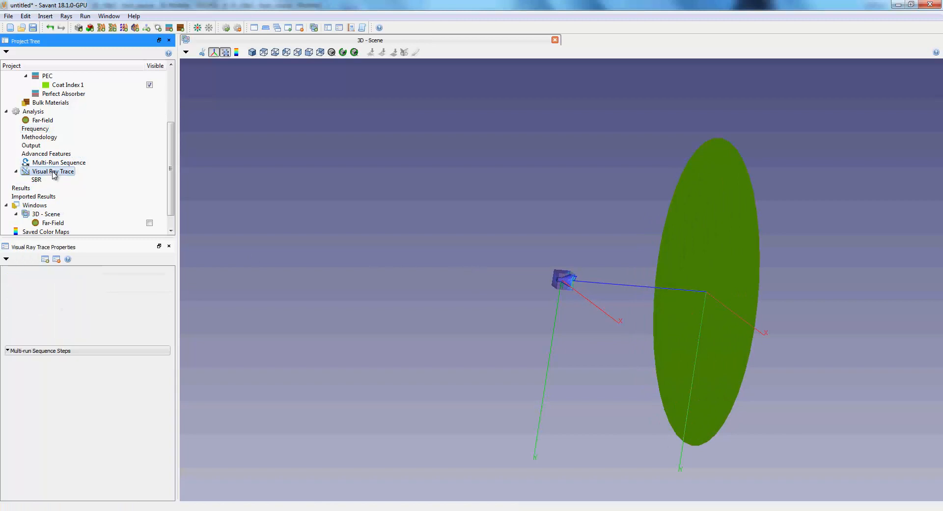
pyautogui.click(32, 275)
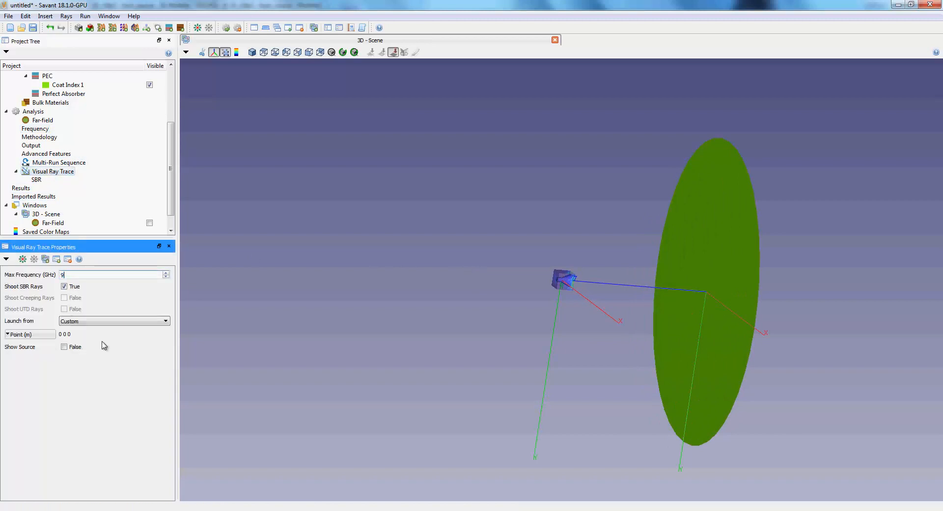
pyautogui.click(109, 323)
pyautogui.click(88, 338)
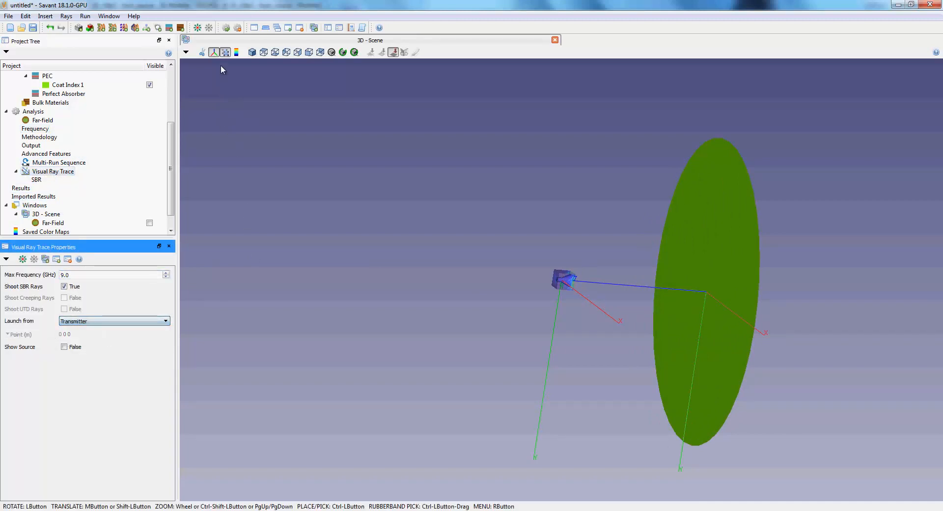
pyautogui.click(197, 28)
pyautogui.moveTo(548, 320); pyautogui.dragTo(579, 325)
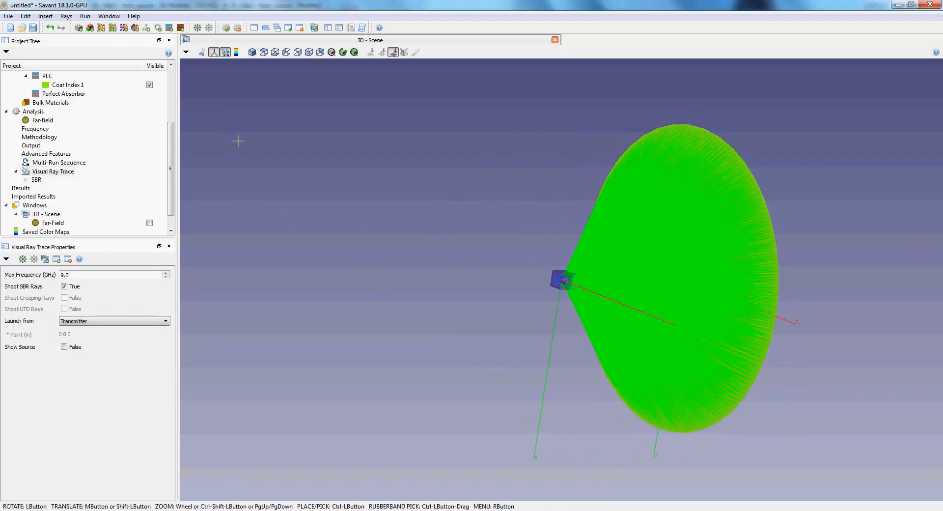
# Run the analysis and save the project as teste
pyautogui.click(226, 27)
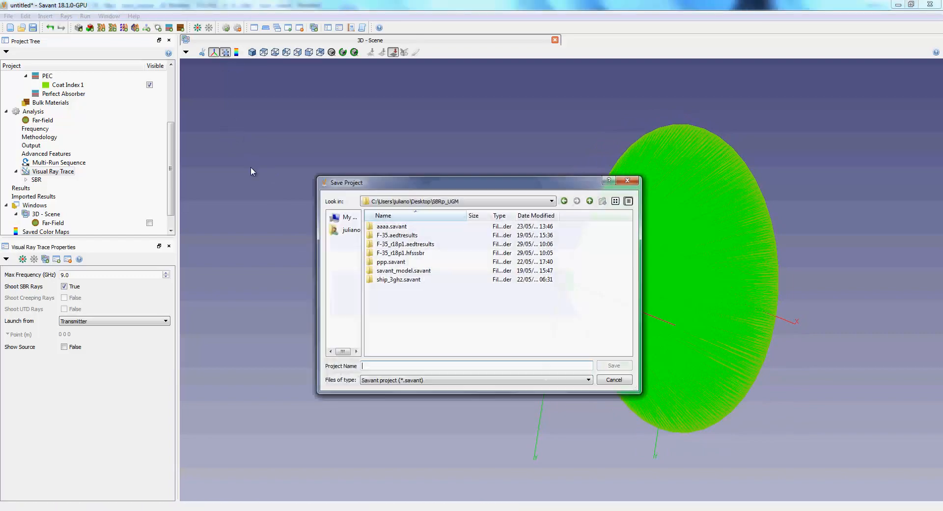
pyautogui.write('teste')
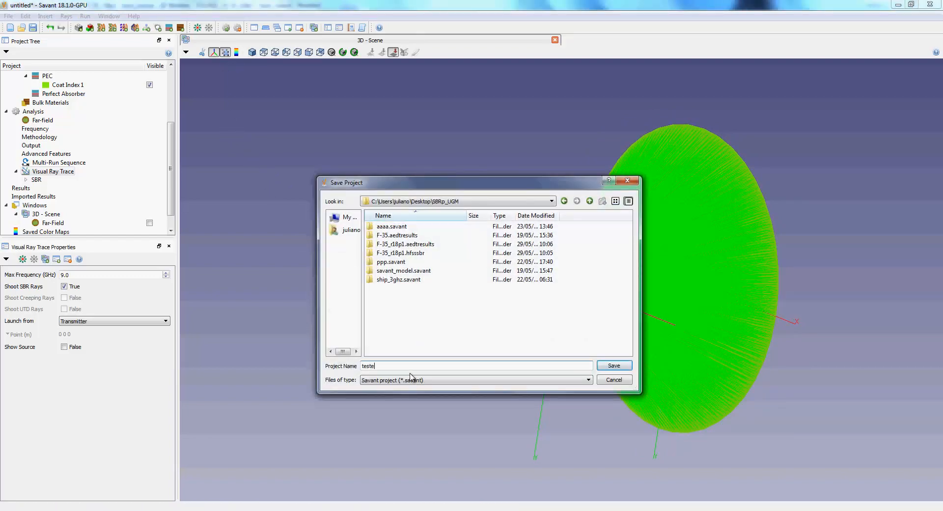
pyautogui.click(609, 368)
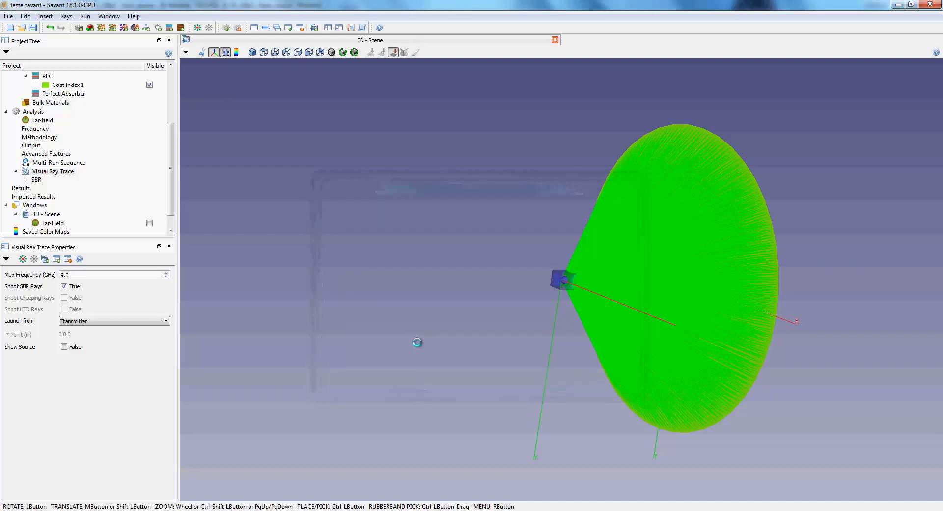
# Show the far-field result in the 3D scene and view it as a sphere
pyautogui.click(150, 214)
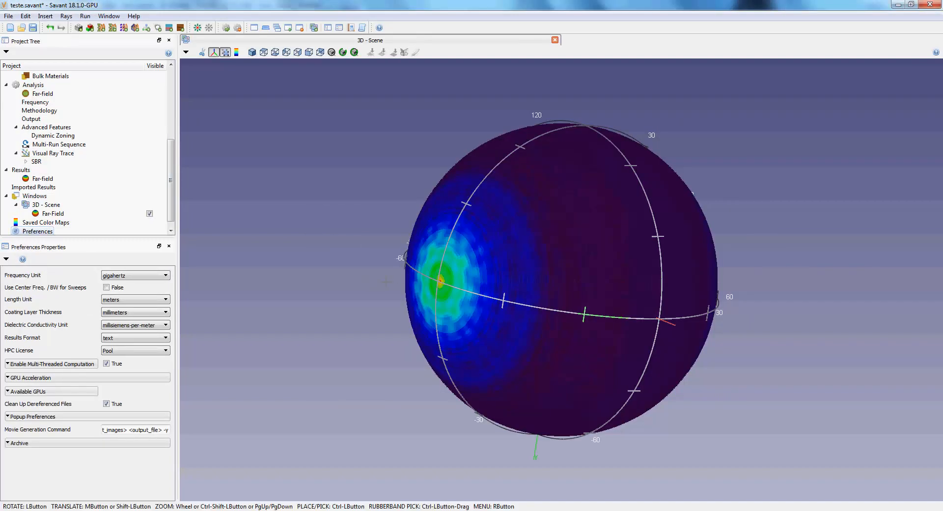
pyautogui.moveTo(349, 296); pyautogui.dragTo(364, 275)
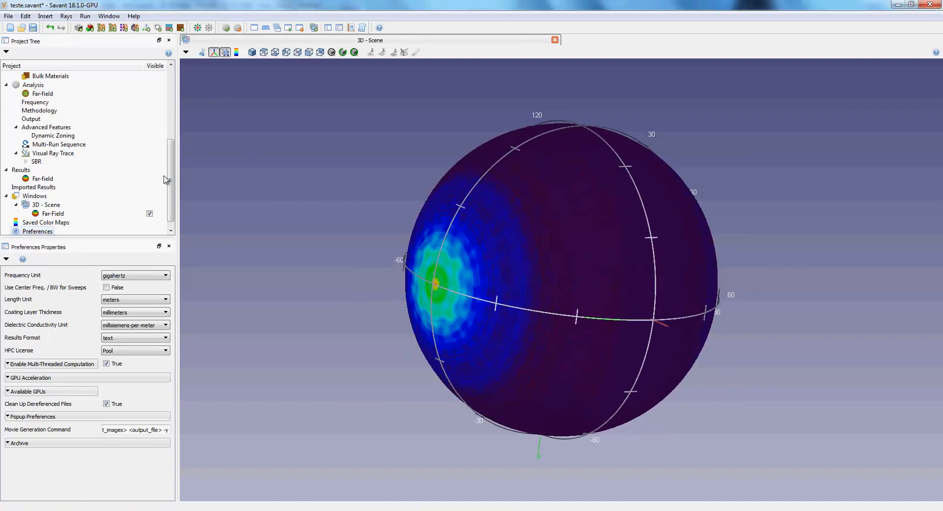
pyautogui.scroll(-1, 171, 196)
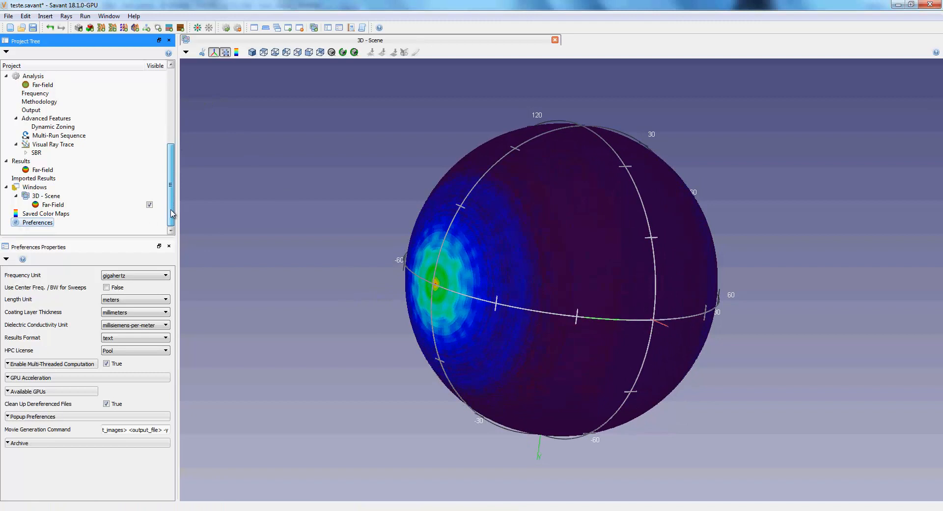
pyautogui.click(74, 210)
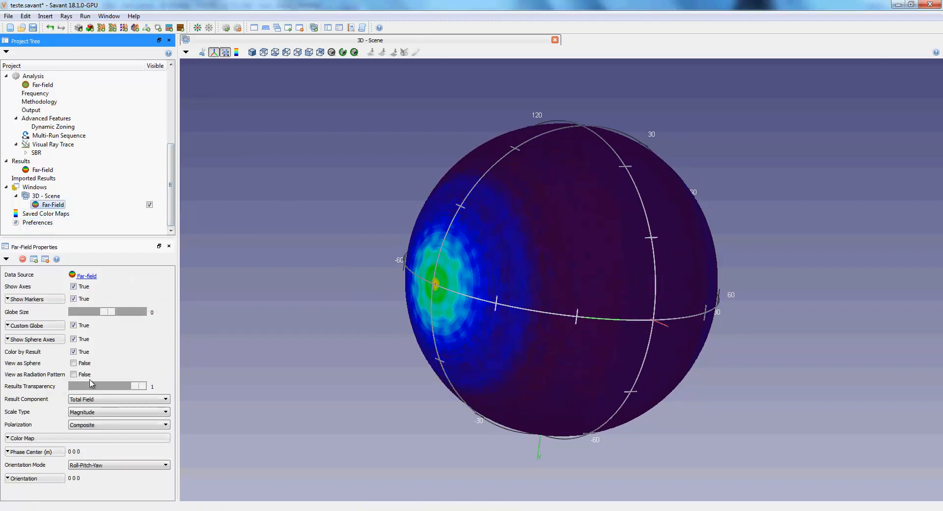
pyautogui.click(81, 364)
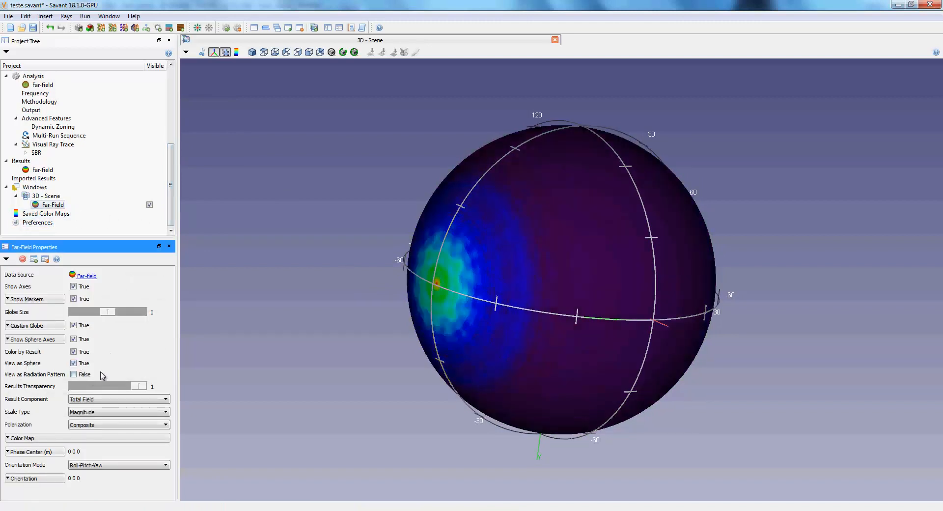
# Clear the displayed rays and set the far-field results transparency to about 0.58
pyautogui.moveTo(104, 386); pyautogui.dragTo(92, 388)
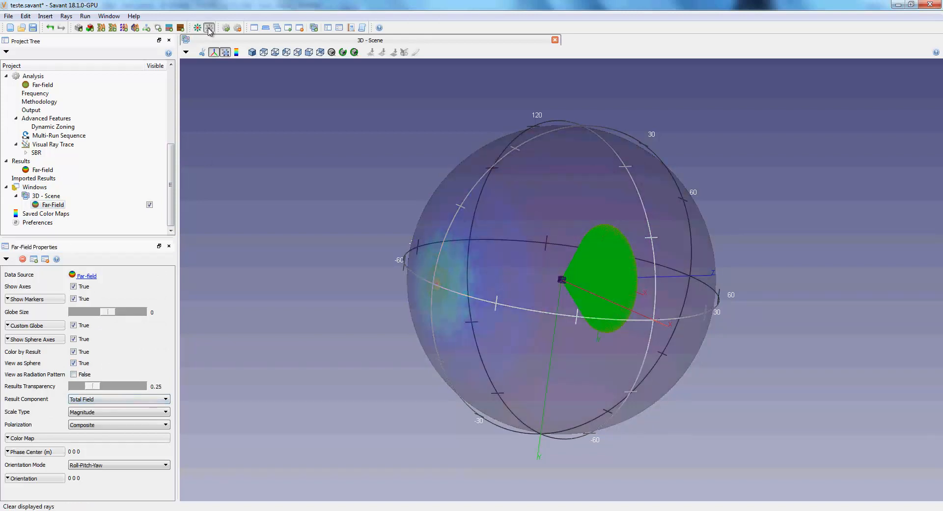
pyautogui.moveTo(391, 229); pyautogui.dragTo(350, 232)
pyautogui.moveTo(93, 387); pyautogui.dragTo(112, 389)
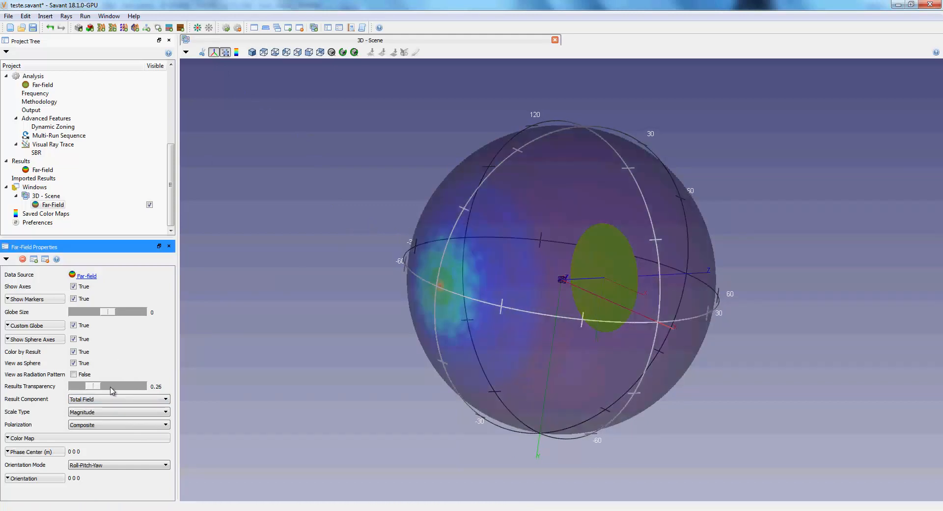
pyautogui.moveTo(393, 306); pyautogui.dragTo(482, 307)
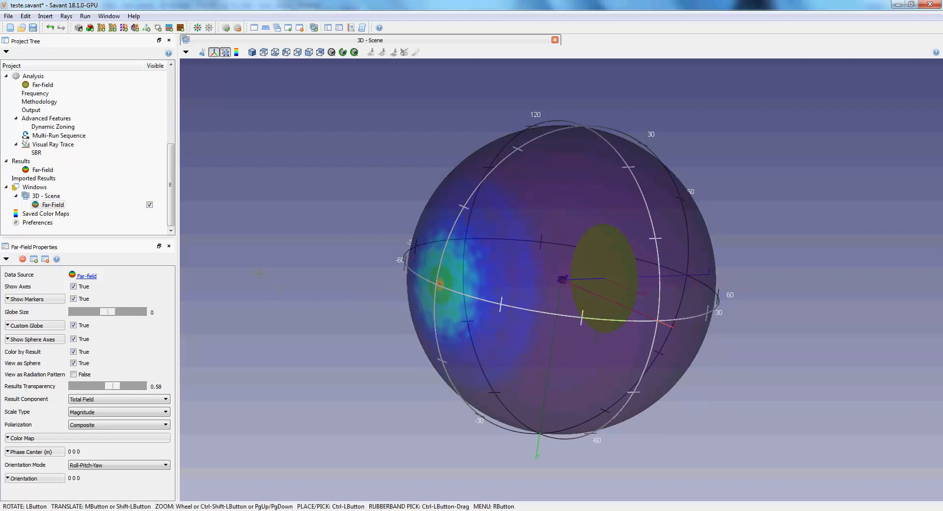
# View the far-field as a radiation pattern with about 0.72 results transparency and a Decibel scale
pyautogui.click(74, 375)
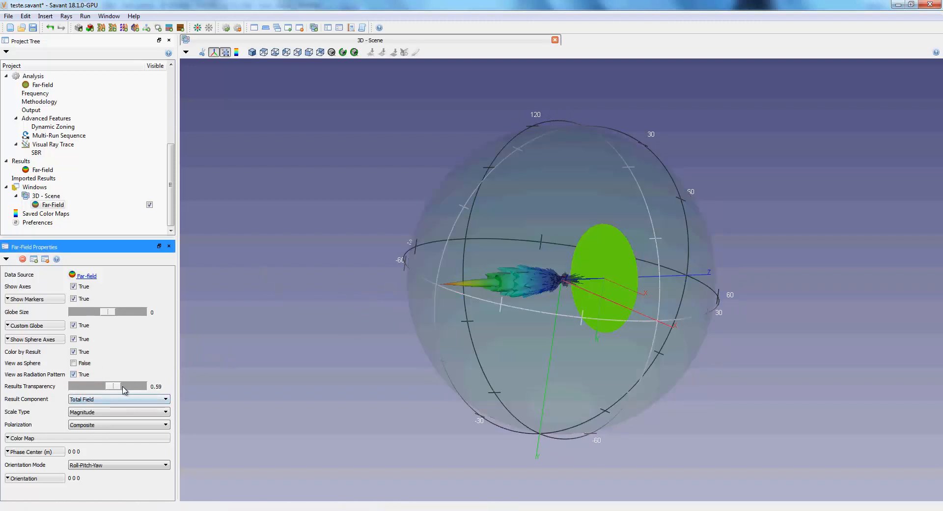
pyautogui.click(122, 413)
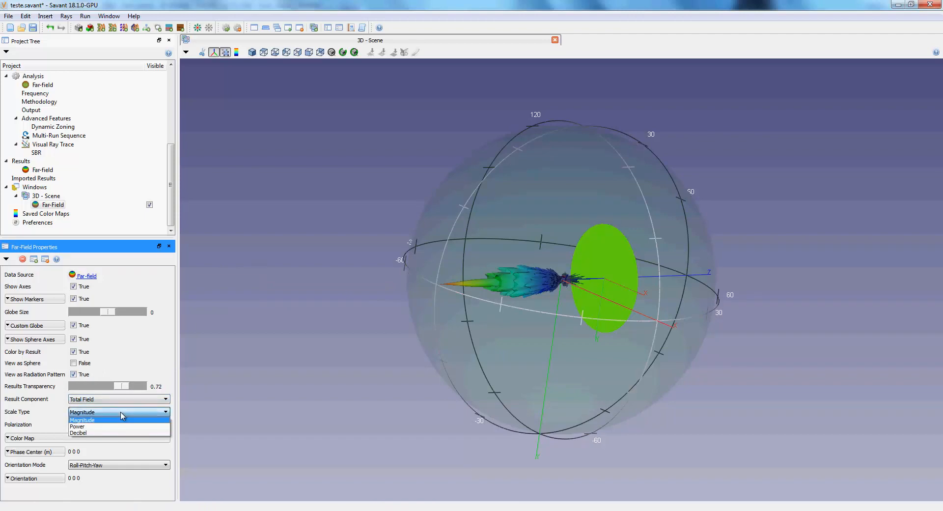
pyautogui.click(105, 435)
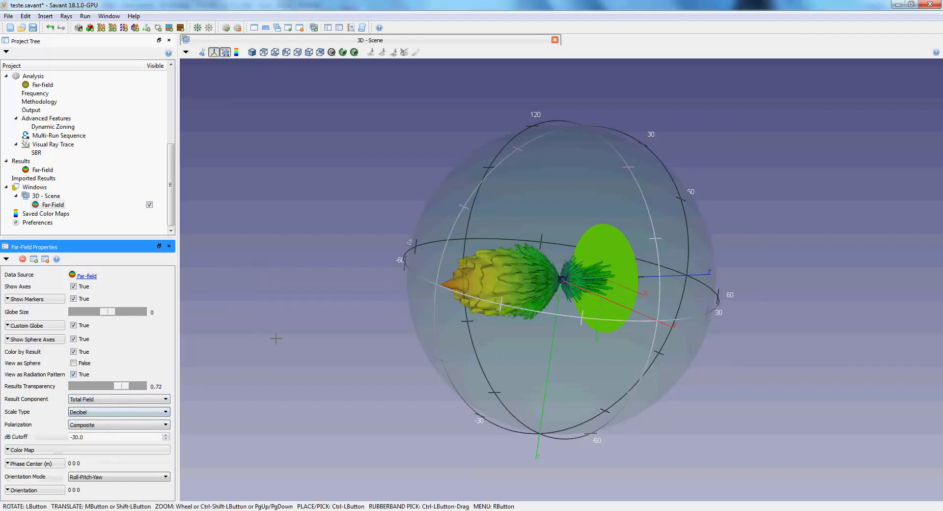
pyautogui.moveTo(325, 320); pyautogui.dragTo(381, 276)
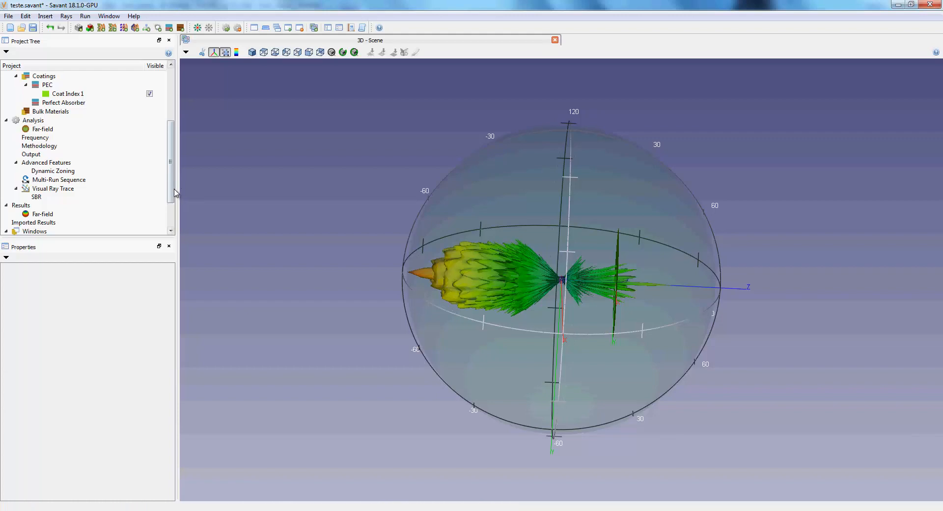
# Create a new empty project
pyautogui.moveTo(172, 176); pyautogui.dragTo(173, 97)
pyautogui.click(9, 16)
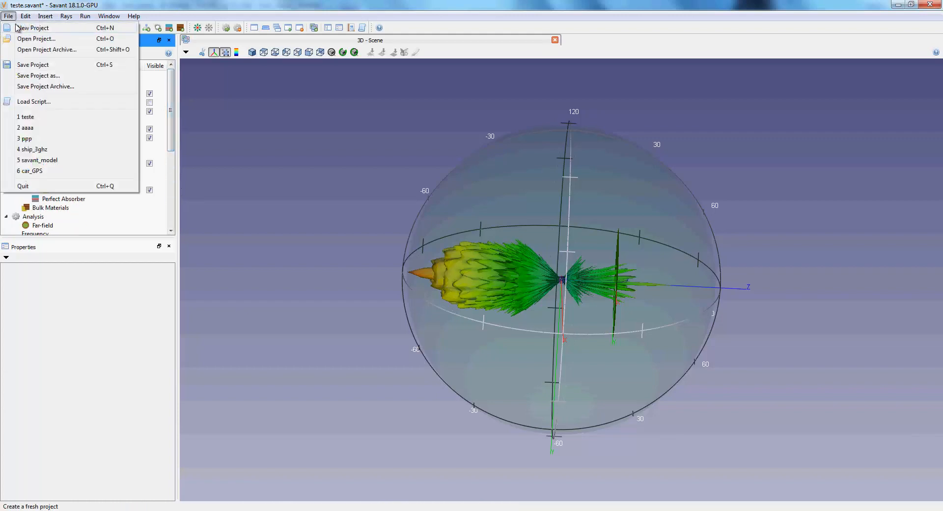
pyautogui.click(19, 28)
pyautogui.click(472, 277)
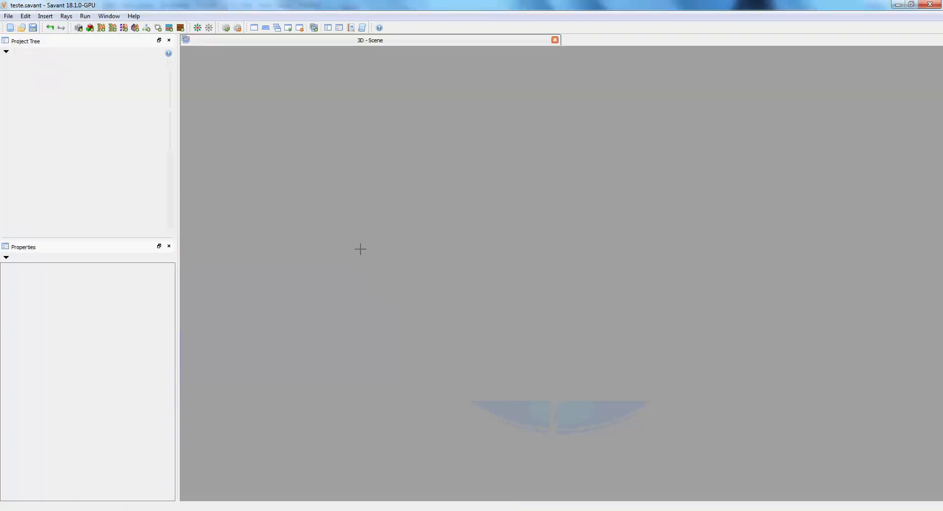
# Import the CAD file ship.obj with meters as its unit
pyautogui.click(44, 16)
pyautogui.click(54, 28)
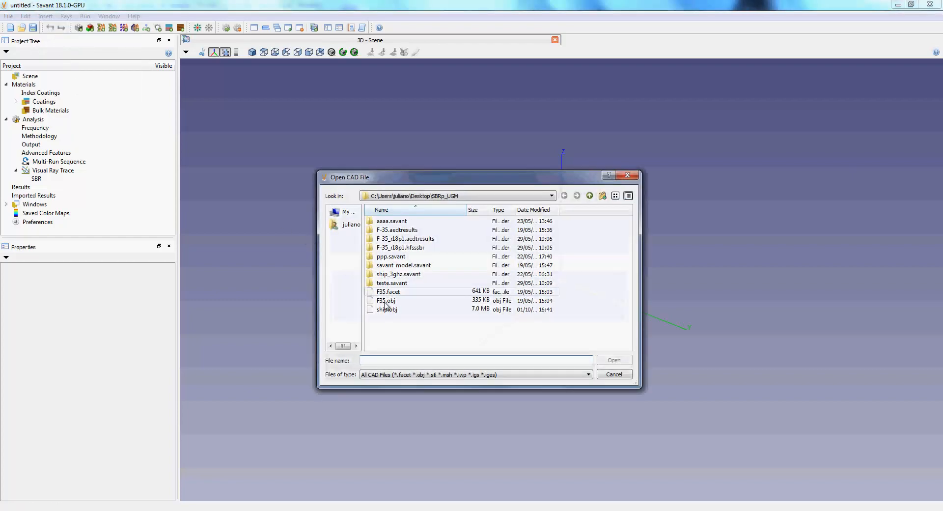
pyautogui.click(387, 310)
pyautogui.click(615, 364)
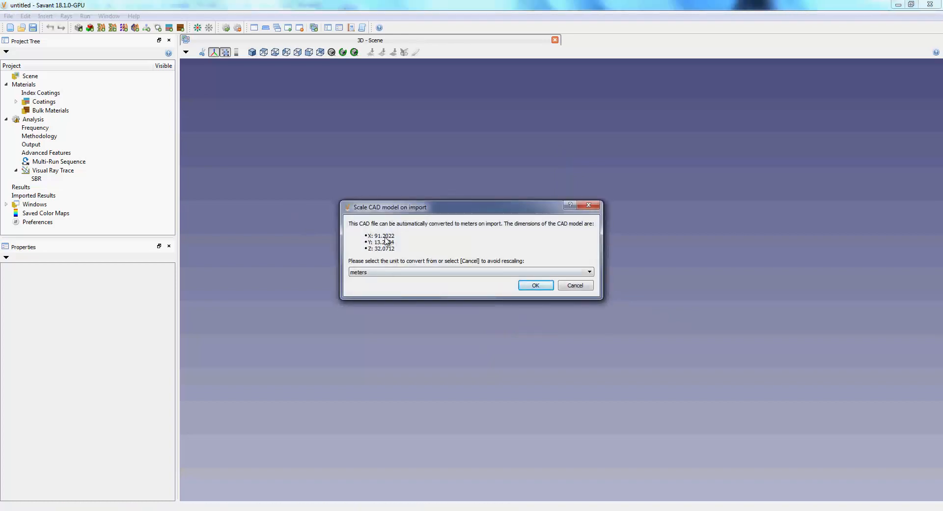
pyautogui.click(549, 289)
# Change the color of the ship's Coat Index 0 under the PEC coating to white
pyautogui.click(16, 101)
pyautogui.click(58, 110)
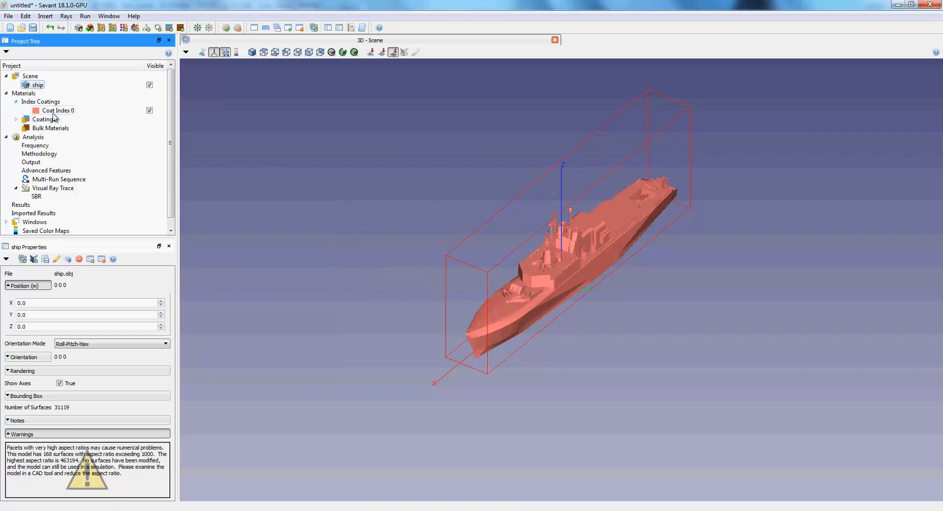
pyautogui.click(17, 119)
pyautogui.click(26, 128)
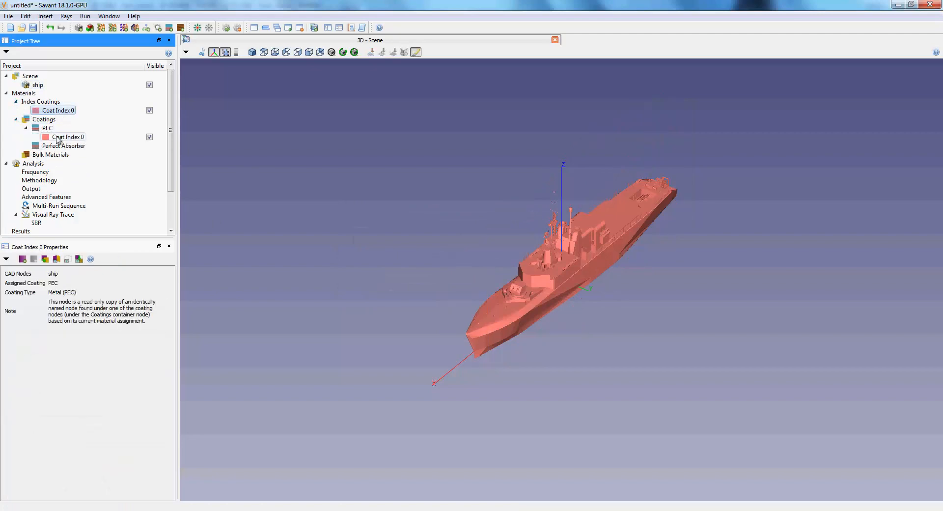
pyautogui.click(68, 137)
pyautogui.click(165, 303)
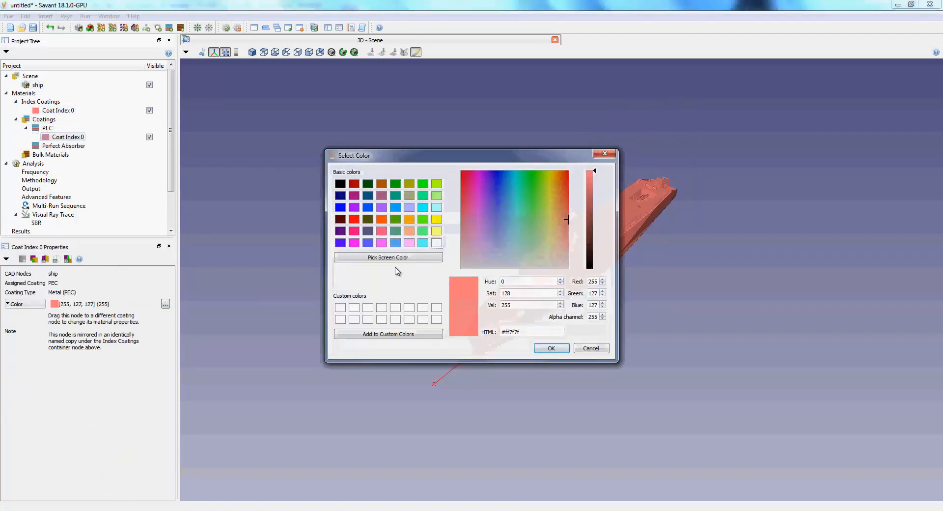
pyautogui.click(436, 242)
pyautogui.click(551, 349)
# Add an antenna to the ship scene and set its type to Conical Horn
pyautogui.scroll(10, 528, 348)
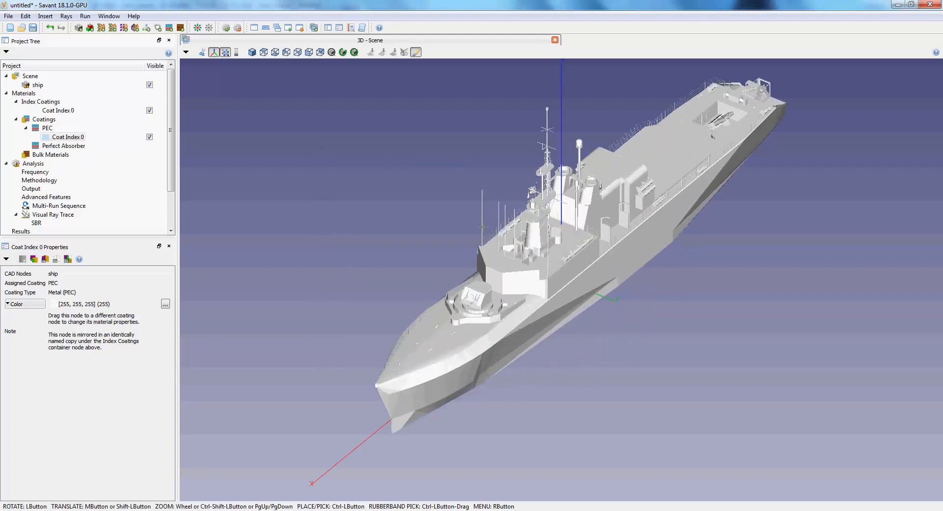
pyautogui.scroll(5, 478, 311)
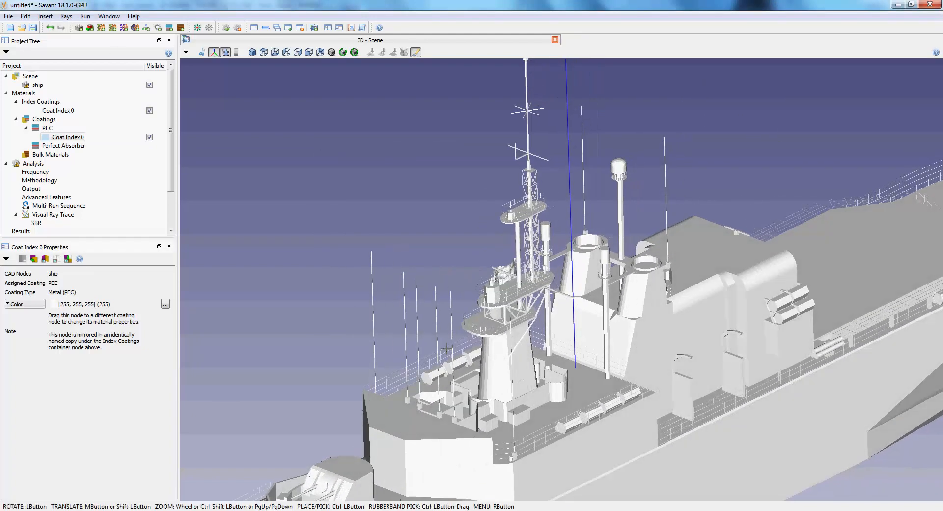
pyautogui.scroll(8, 534, 332)
pyautogui.scroll(8, 534, 332)
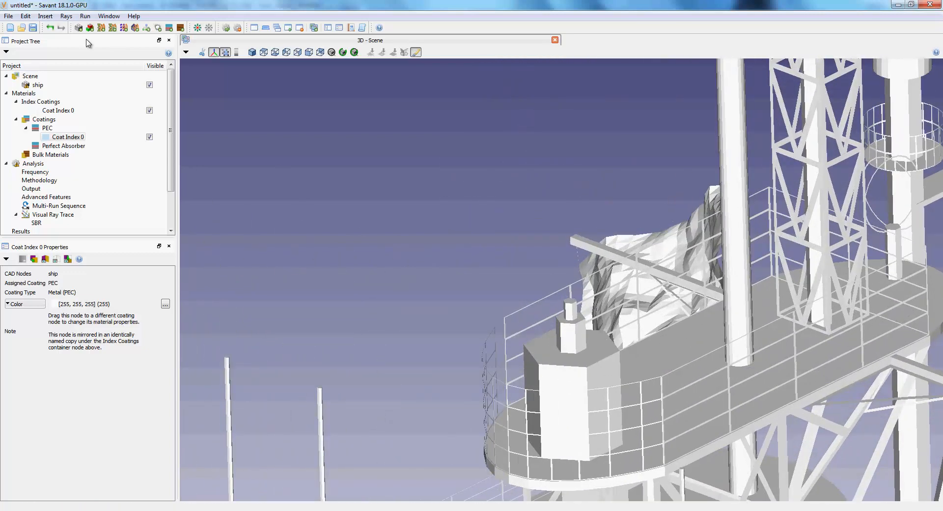
pyautogui.click(45, 16)
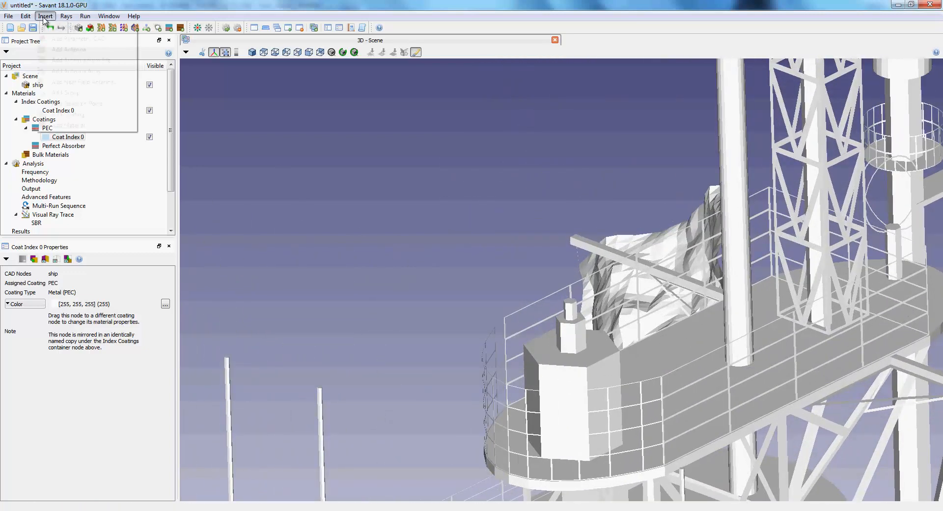
pyautogui.click(68, 49)
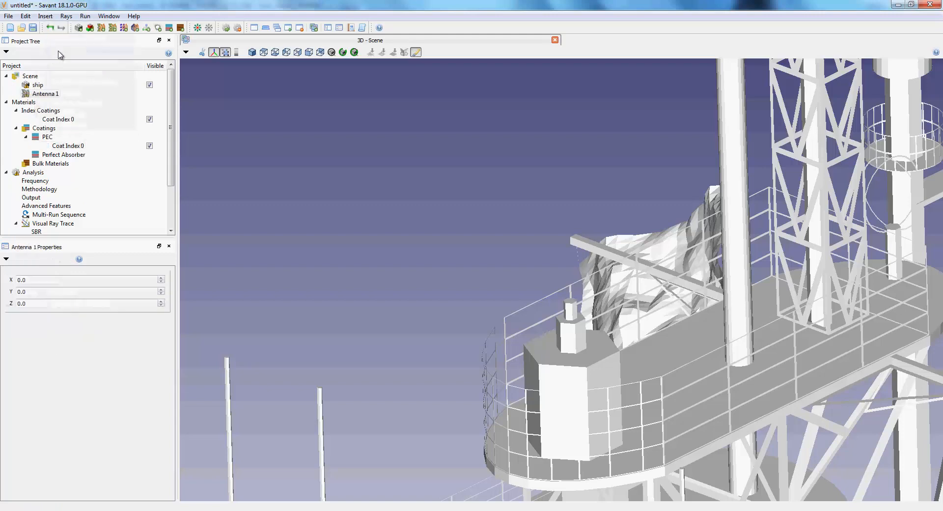
pyautogui.click(81, 276)
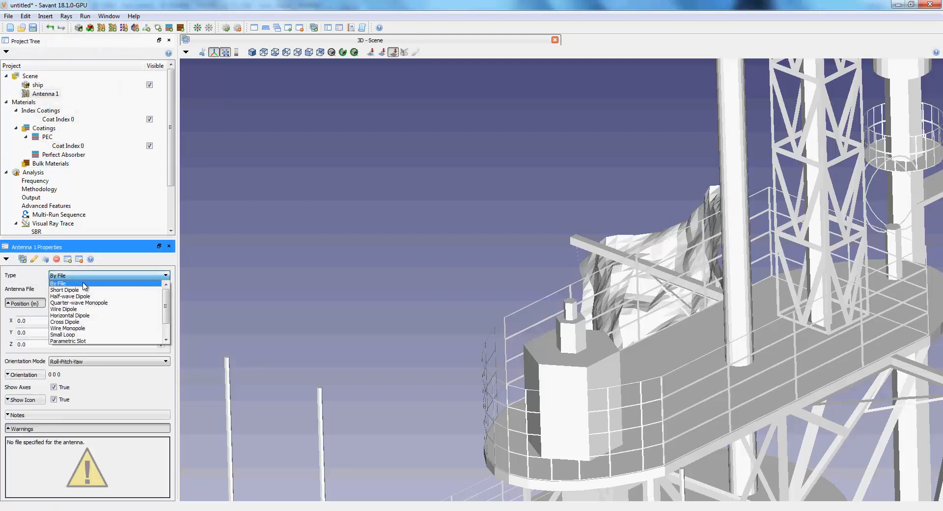
pyautogui.scroll(-4, 91, 323)
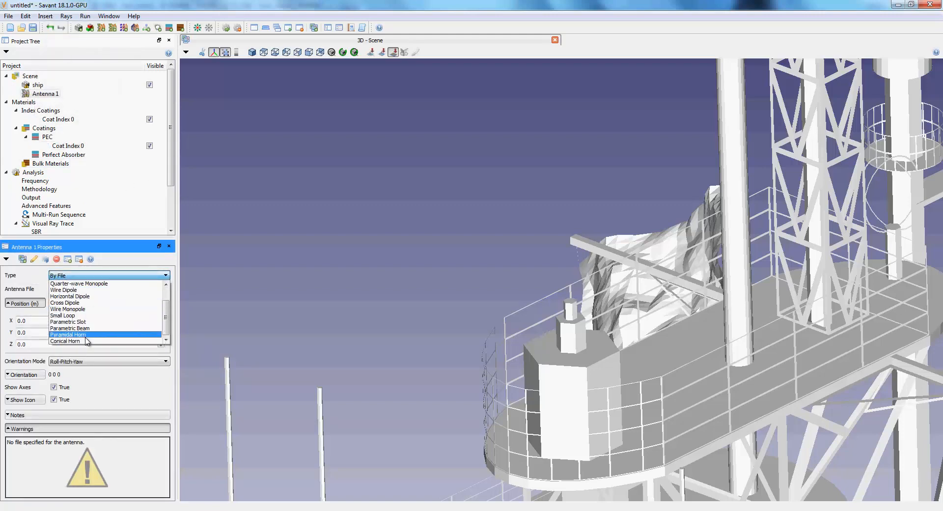
pyautogui.click(90, 326)
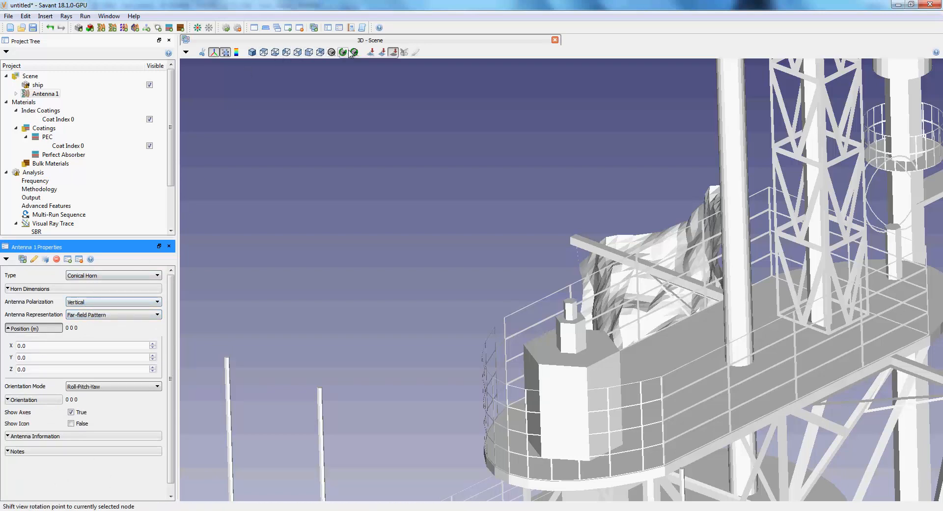
# Place the conical horn antenna on top of the small post standing on the ship's mast platform
pyautogui.click(371, 52)
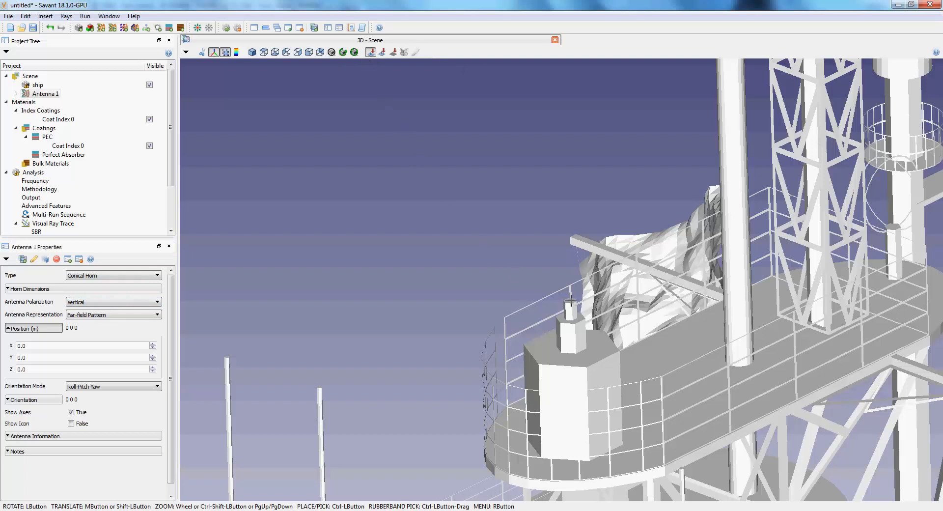
pyautogui.keyDown('ctrl'); pyautogui.click(570, 301); pyautogui.keyUp('ctrl')
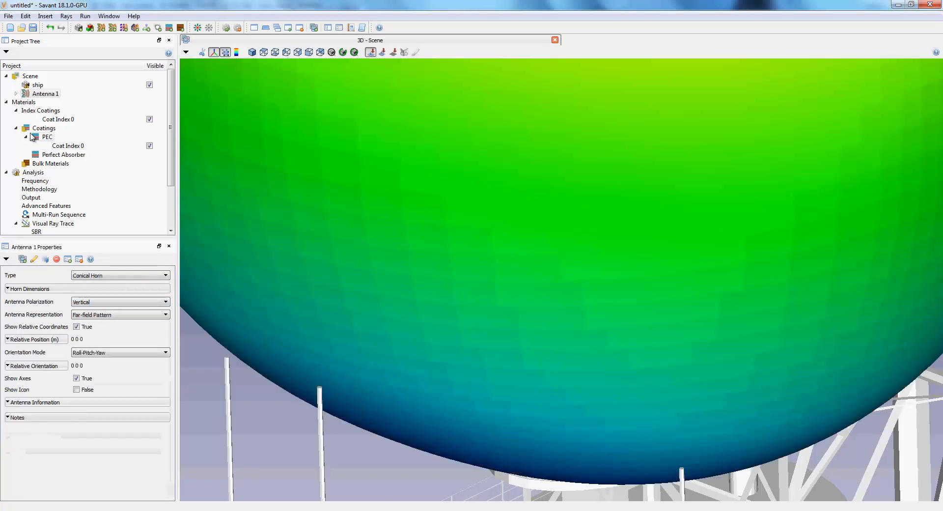
# Shrink the antenna's pattern to a size of about 0.00691 and set its render frequency to 2.0 GHz
pyautogui.doubleClick(36, 95)
pyautogui.click(38, 103)
pyautogui.moveTo(121, 287); pyautogui.dragTo(3, 276)
pyautogui.click(129, 276)
pyautogui.write('2.0')
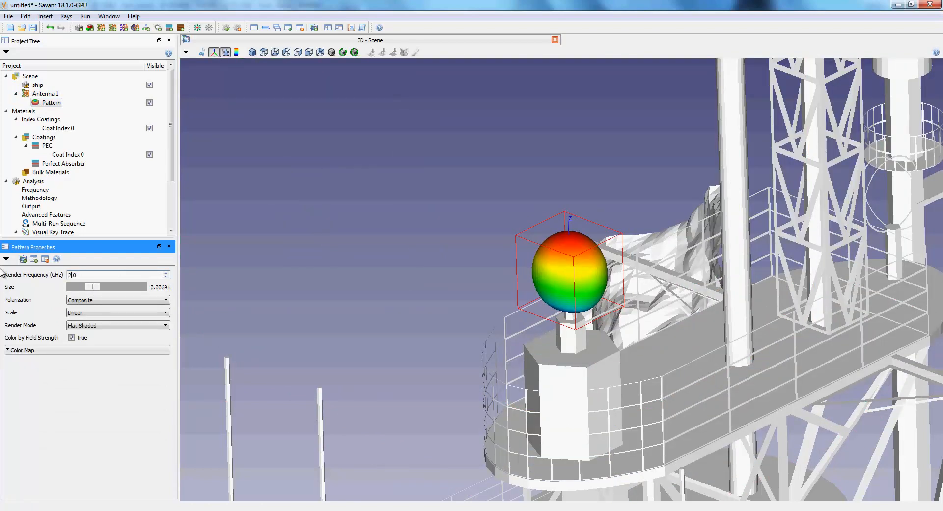
pyautogui.press('Return')
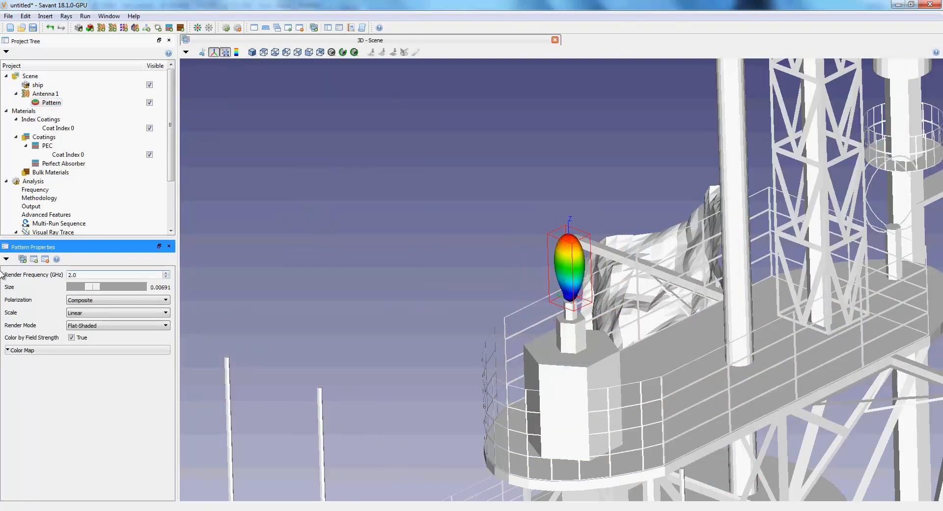
# Set Antenna 1's relative orientation to a pitch of 90 degrees so that it points toward the bow
pyautogui.click(45, 93)
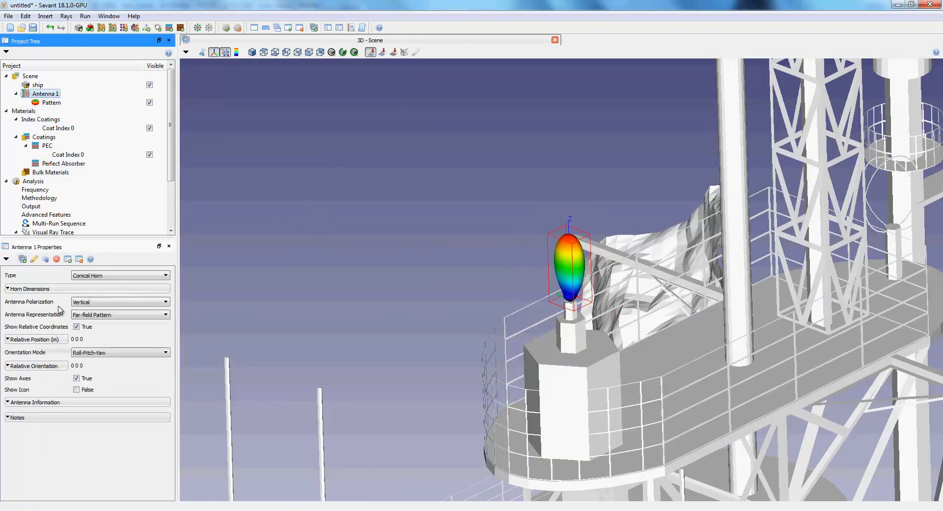
pyautogui.click(55, 367)
pyautogui.click(161, 382)
pyautogui.click(161, 386)
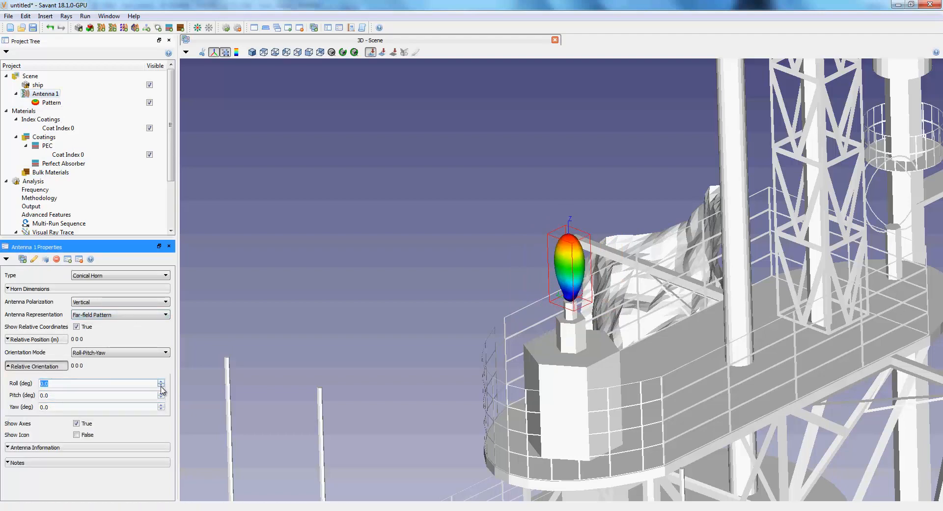
pyautogui.click(161, 393)
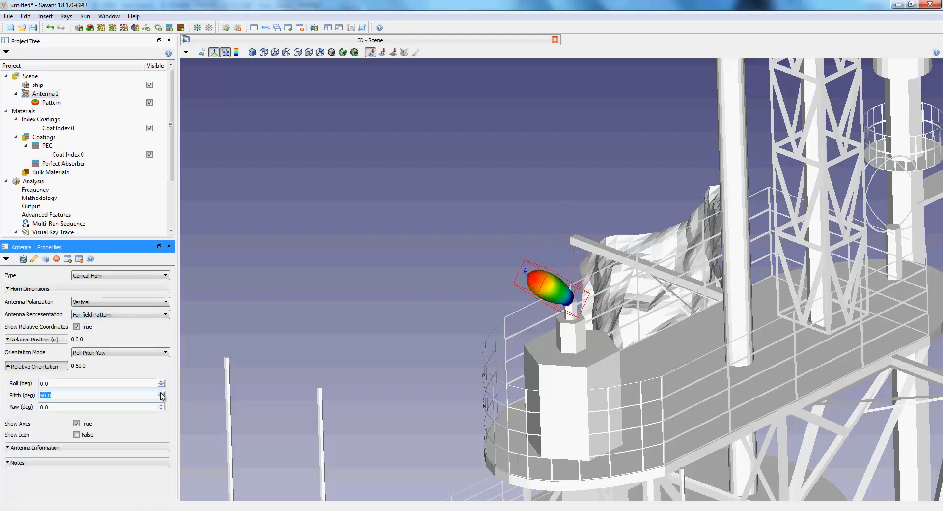
pyautogui.moveTo(431, 352); pyautogui.dragTo(435, 264)
pyautogui.scroll(4, 436, 252)
pyautogui.moveTo(416, 238); pyautogui.dragTo(493, 346, button='middle')
pyautogui.scroll(2, 493, 347)
# Set Antenna 1's relative Z position to 0.1 m to raise it above the post
pyautogui.click(45, 94)
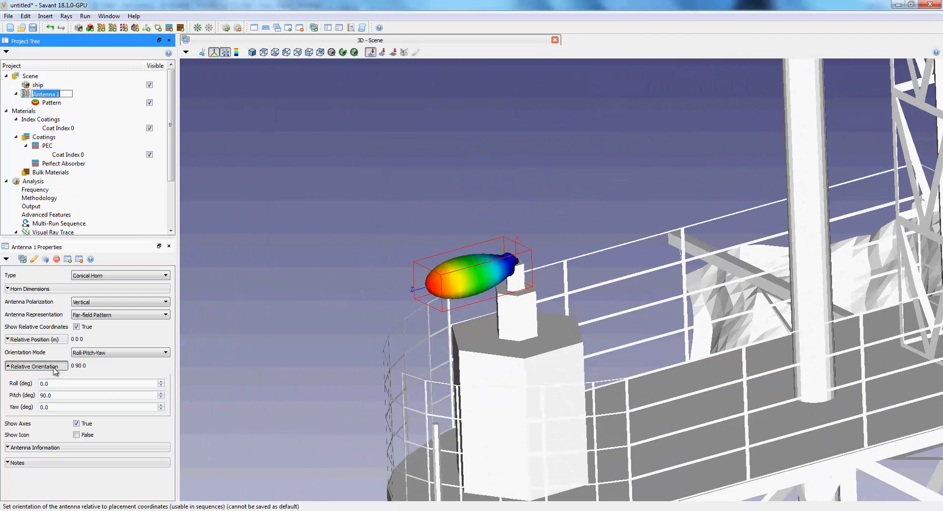
pyautogui.click(56, 406)
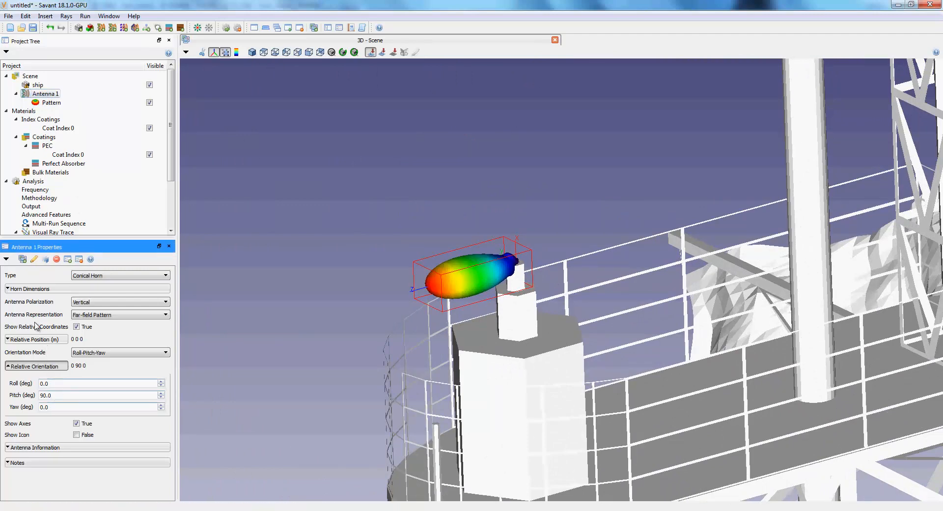
pyautogui.click(33, 339)
pyautogui.click(32, 380)
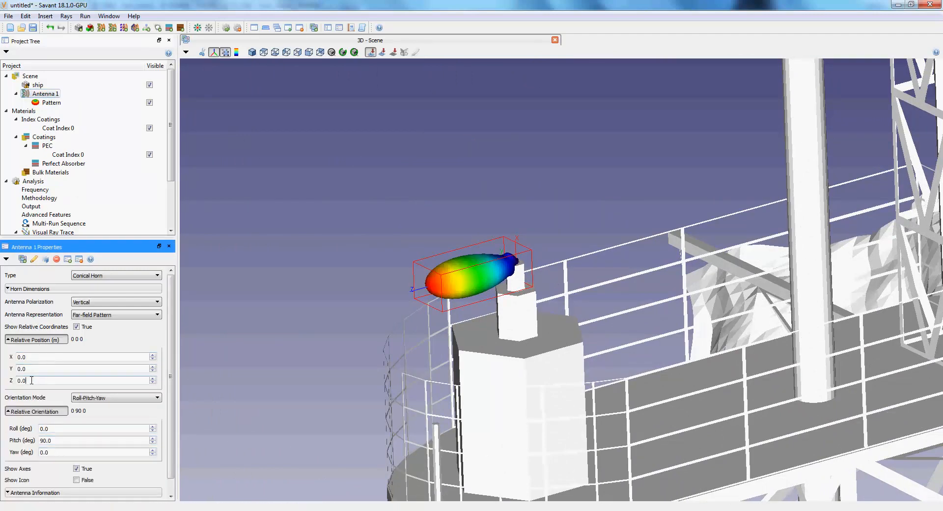
pyautogui.press('Return')
# Enlarge the antenna's displayed pattern to a size of about 0.03630
pyautogui.scroll(-10, 330, 222)
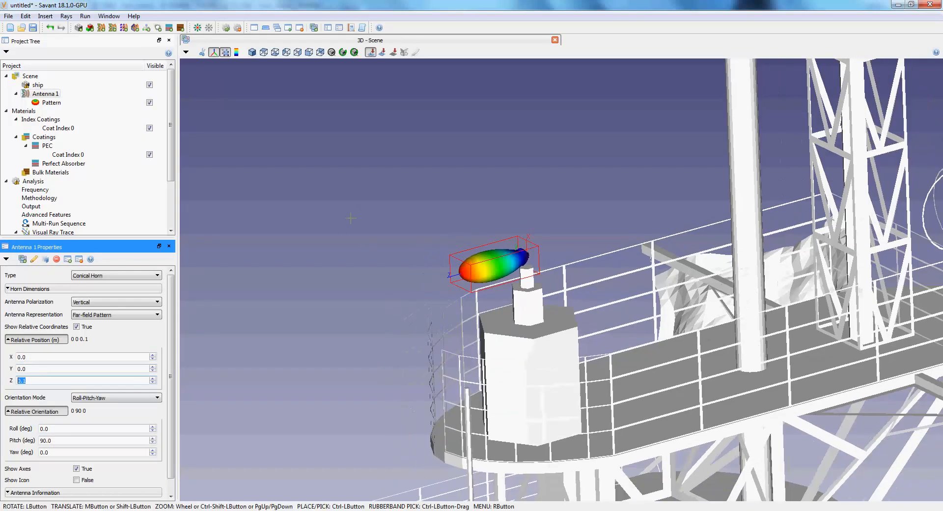
pyautogui.scroll(-5, 330, 223)
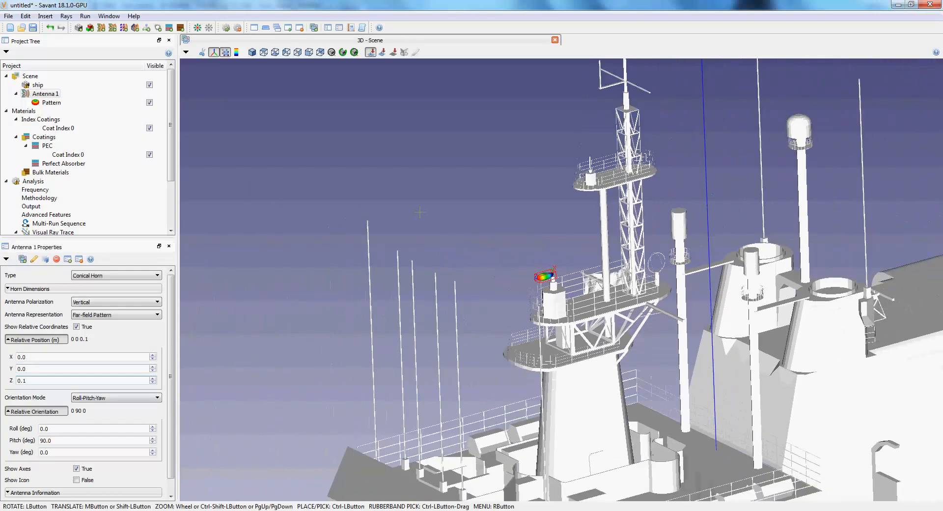
pyautogui.moveTo(494, 274); pyautogui.dragTo(503, 281)
pyautogui.moveTo(503, 281); pyautogui.dragTo(495, 234, button='middle')
pyautogui.scroll(-10, 495, 234)
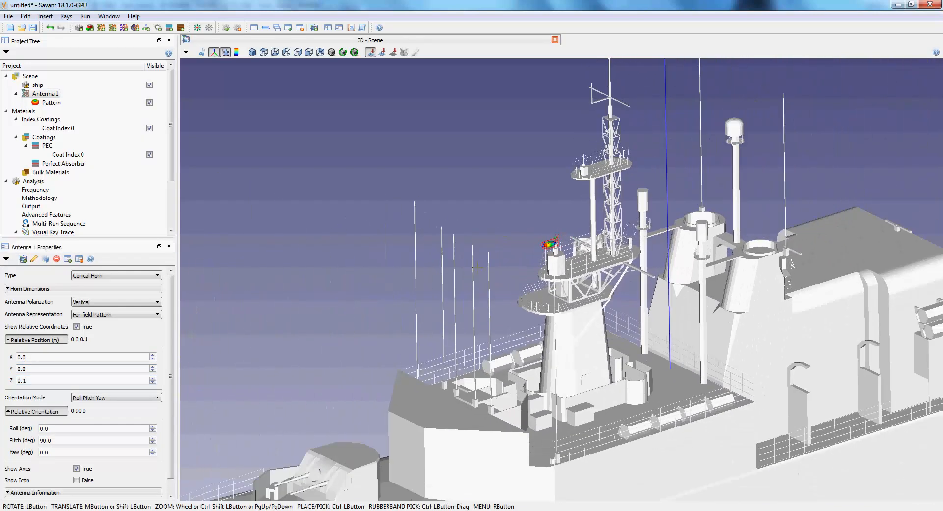
pyautogui.click(51, 102)
pyautogui.click(96, 288)
pyautogui.moveTo(96, 288); pyautogui.dragTo(110, 287)
pyautogui.moveTo(462, 265); pyautogui.dragTo(395, 249)
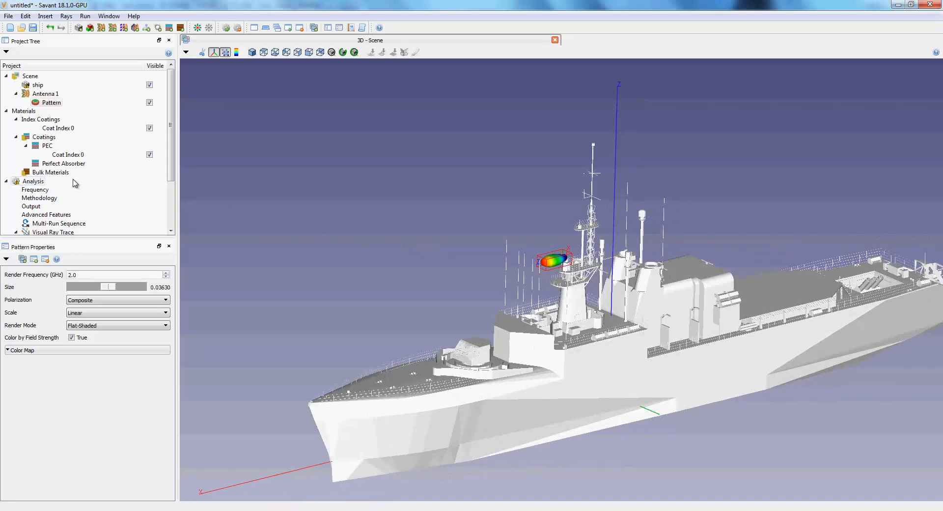
# Set the analysis type to Far-field pattern with Antenna 1 as the Tx antenna
pyautogui.click(42, 182)
pyautogui.click(98, 276)
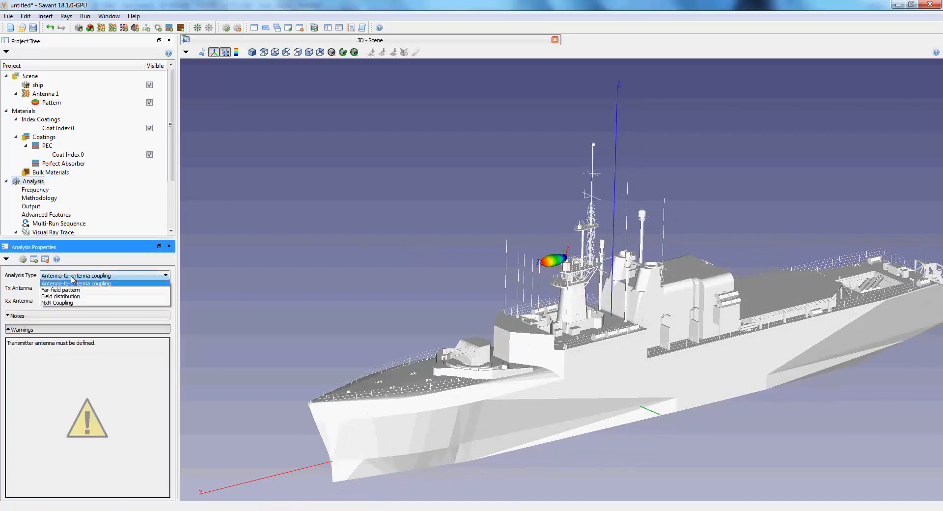
pyautogui.click(63, 289)
pyautogui.click(78, 289)
pyautogui.click(69, 303)
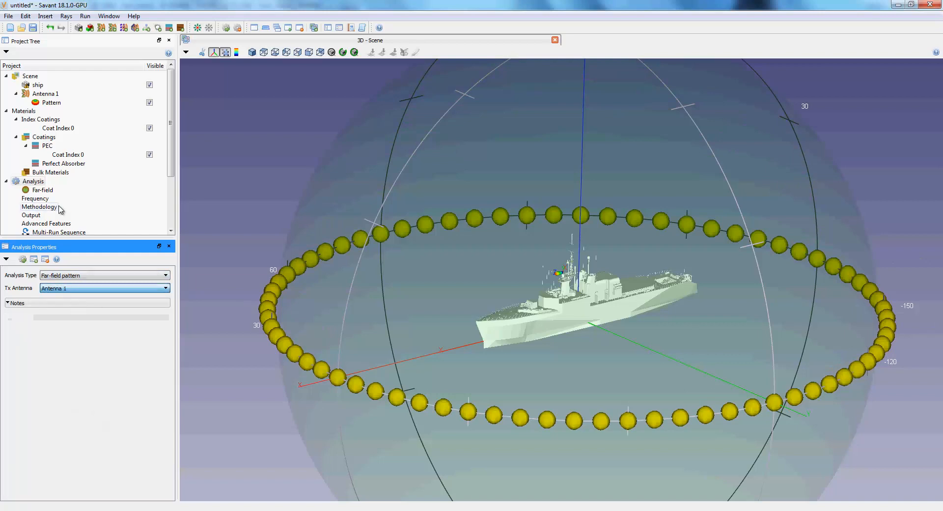
# Make the far-field type Sector with 360 azimuth steps and 180 elevation steps
pyautogui.click(42, 190)
pyautogui.click(124, 276)
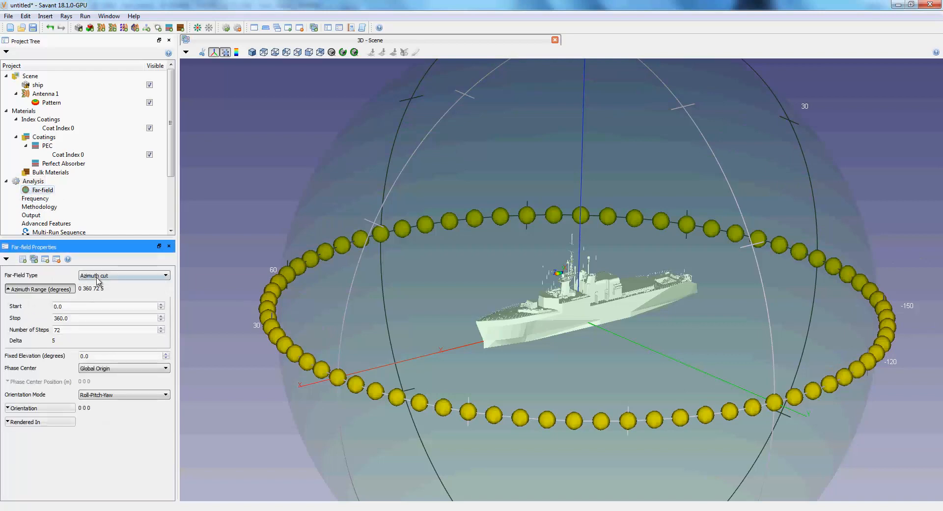
pyautogui.click(101, 303)
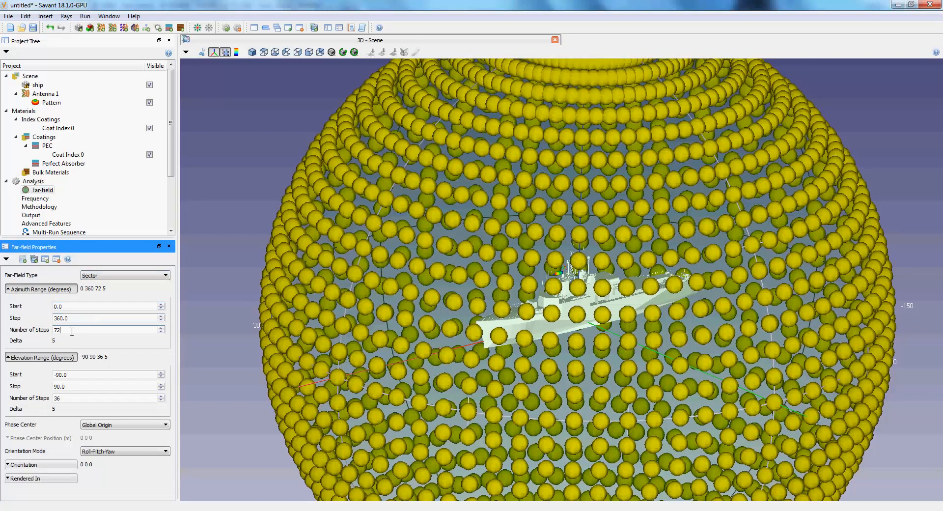
pyautogui.write('360')
pyautogui.press('Tab')
pyautogui.press('Tab')
pyautogui.press('Tab')
pyautogui.press('Tab')
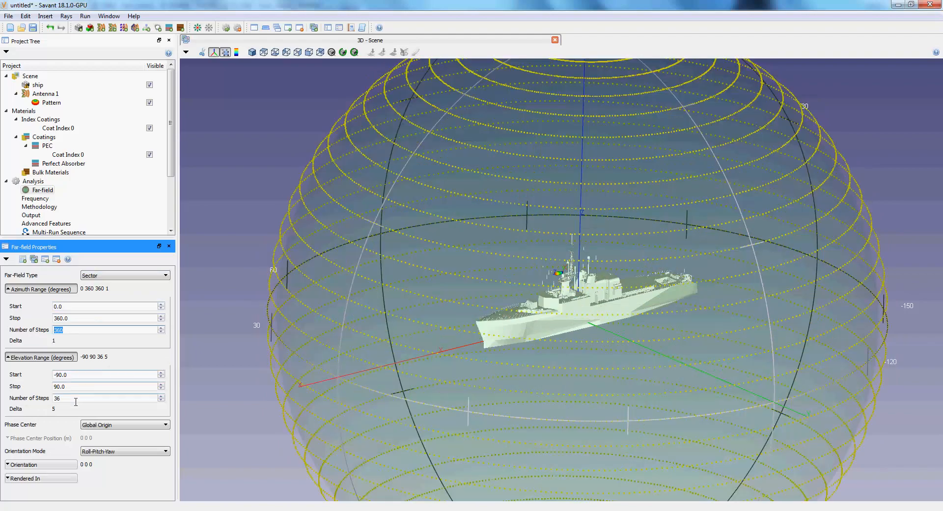
pyautogui.write('180')
pyautogui.press('Return')
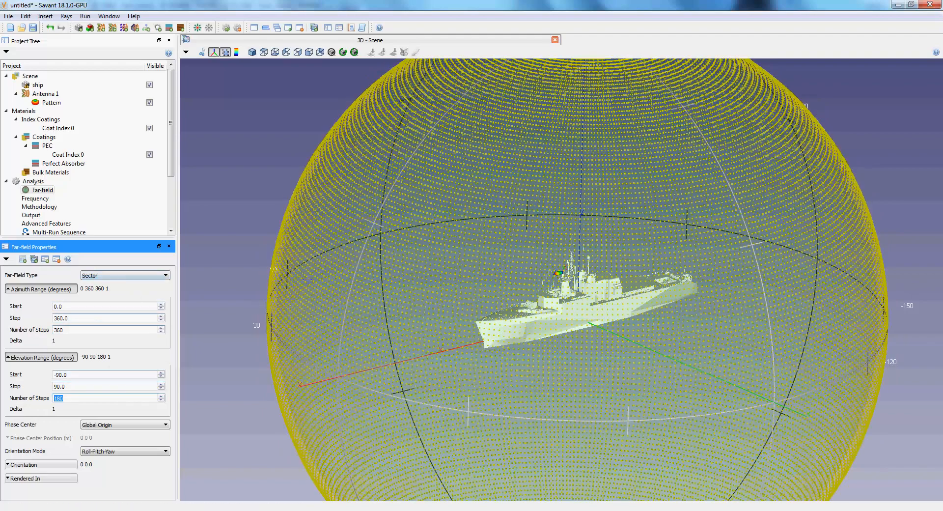
# Set the far-field's phase center to Tx Origin
pyautogui.scroll(-2, 406, 289)
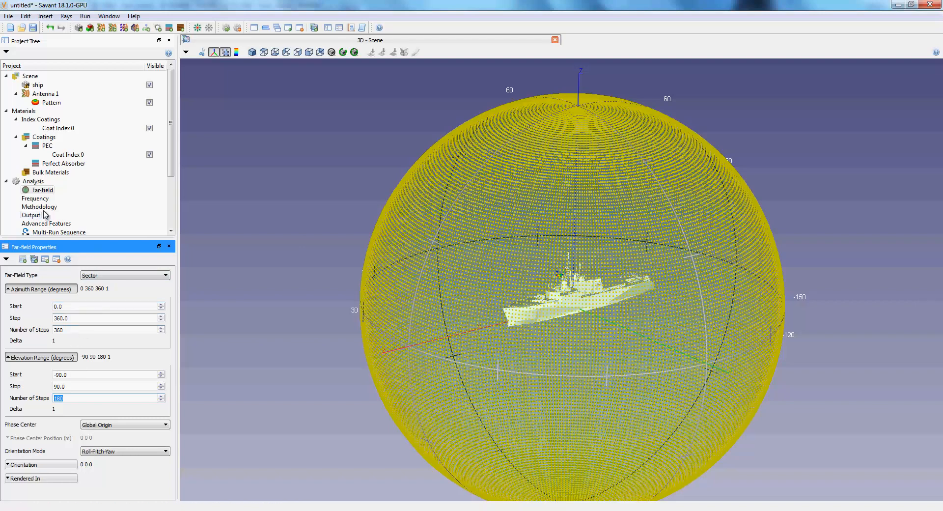
pyautogui.click(39, 192)
pyautogui.click(106, 426)
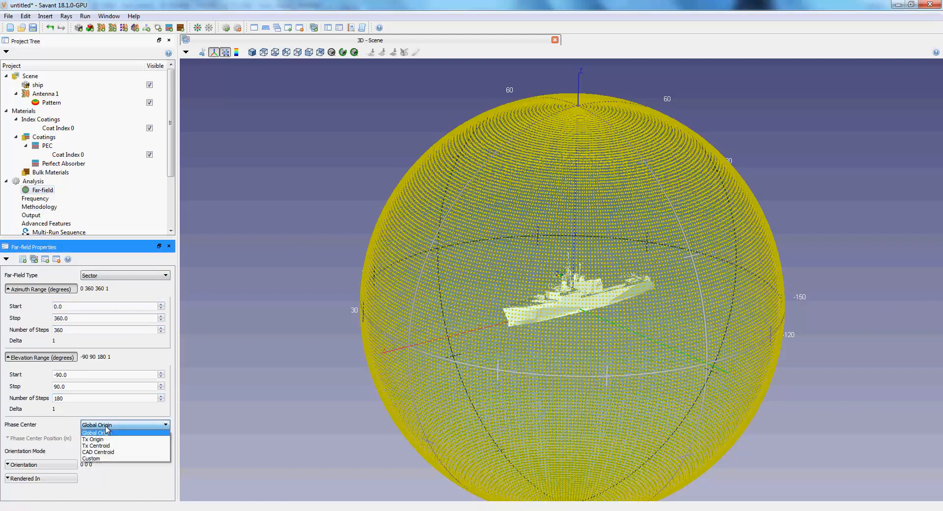
pyautogui.click(113, 439)
pyautogui.scroll(2, 379, 298)
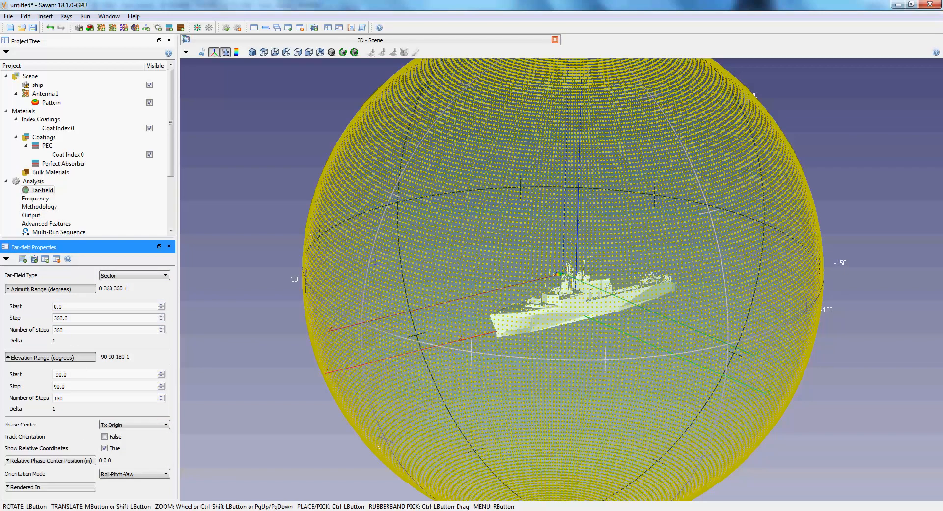
# Hide the Far-Field observation sphere in the 3D - Scene window
pyautogui.scroll(-3, 175, 204)
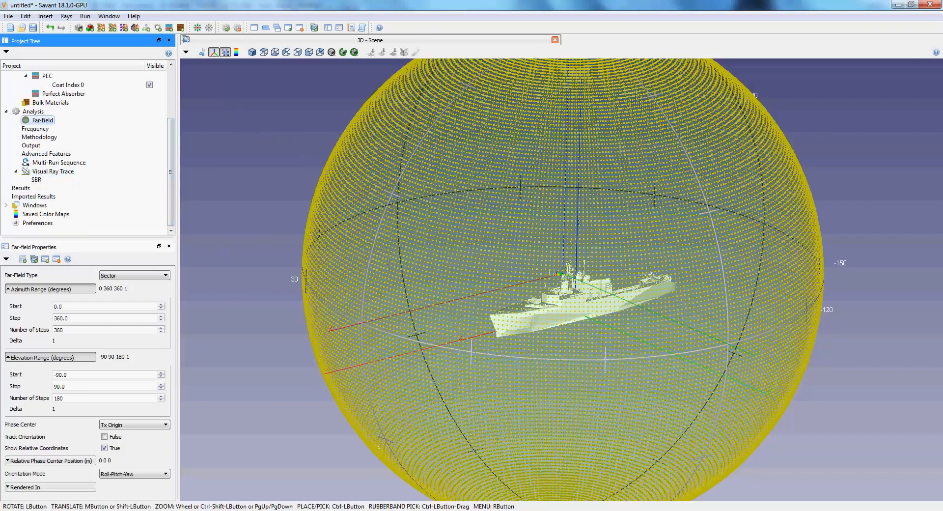
pyautogui.scroll(-3, 412, 283)
pyautogui.click(6, 206)
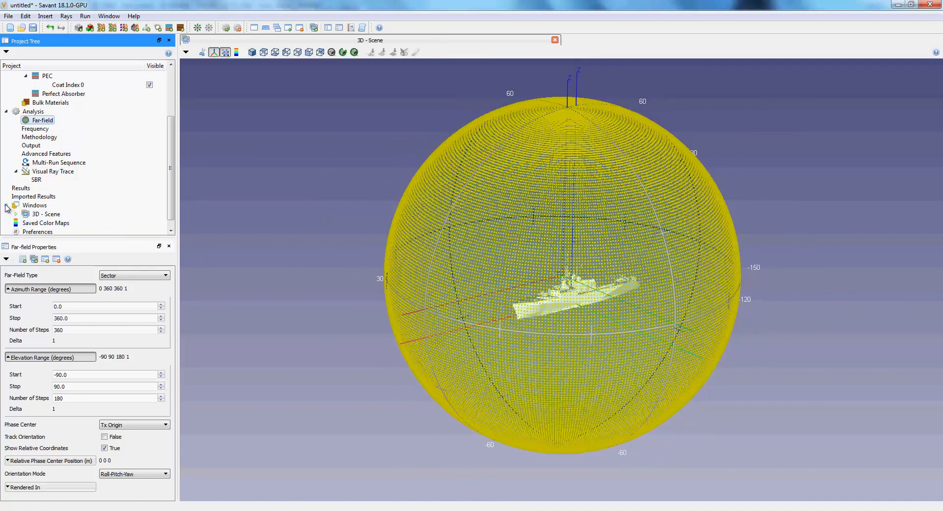
pyautogui.click(150, 223)
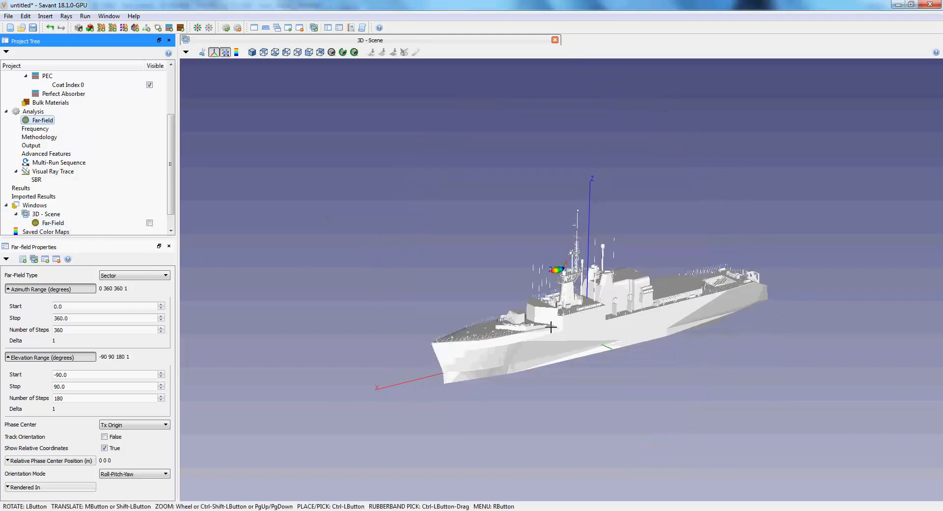
pyautogui.scroll(5, 524, 282)
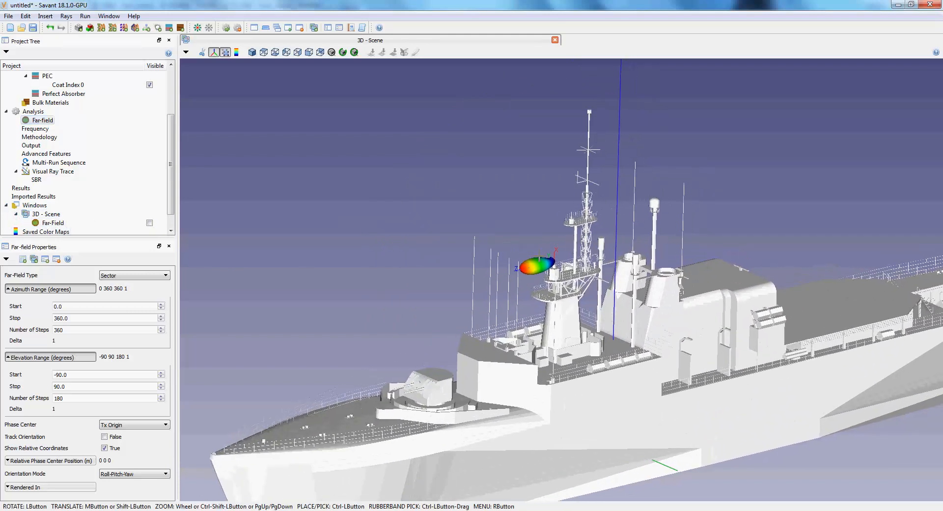
# Set the visual ray trace's maximum frequency to 2.0 GHz and launch its rays from Antenna 1
pyautogui.click(53, 171)
pyautogui.click(2, 276)
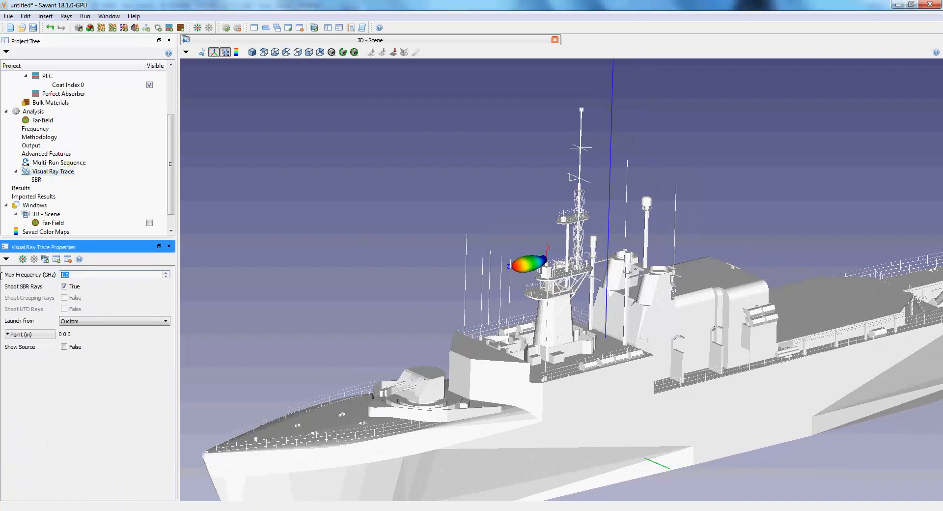
pyautogui.click(75, 322)
pyautogui.click(59, 338)
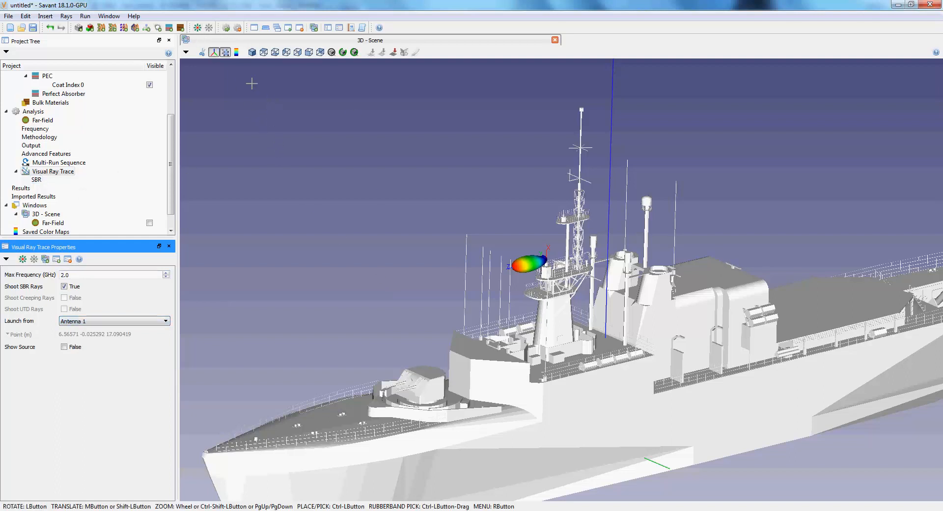
# Run the visual ray trace and view the SBR rays across the ship from several angles
pyautogui.click(197, 28)
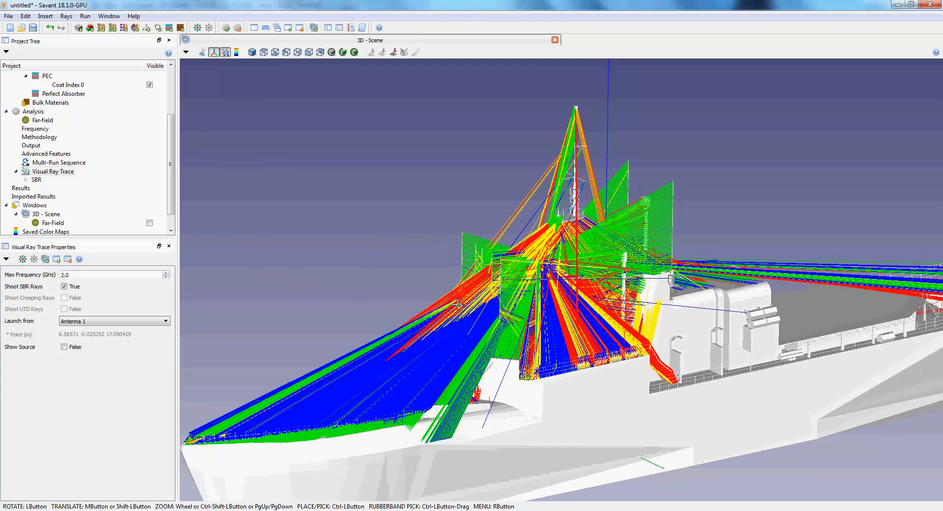
pyautogui.scroll(-5, 458, 302)
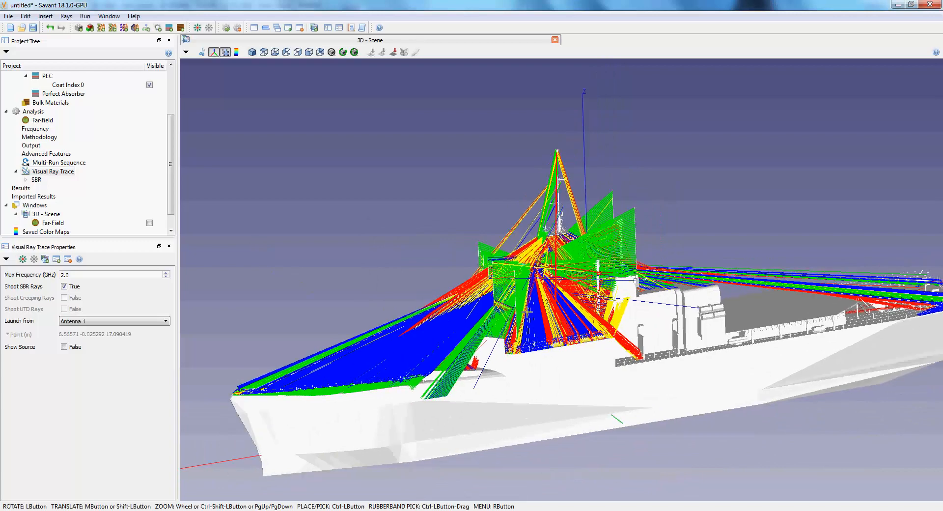
pyautogui.moveTo(528, 312); pyautogui.dragTo(751, 315)
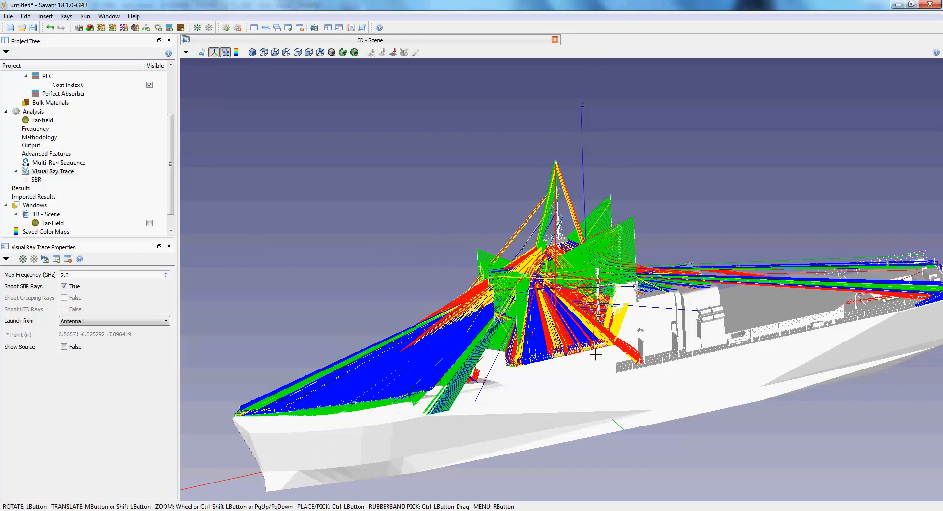
# Change the SBR ray rendering so that the rays are drawn as points instead of lines
pyautogui.click(26, 180)
pyautogui.click(49, 189)
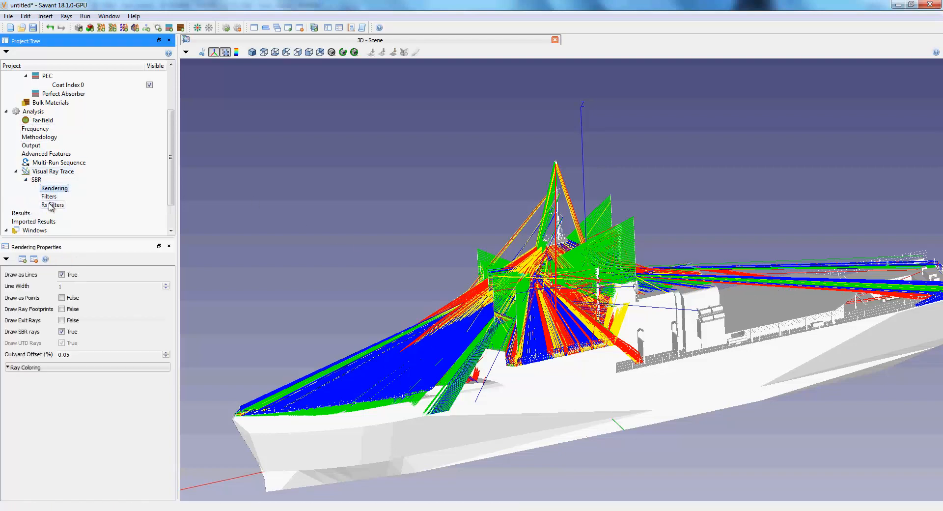
pyautogui.click(62, 274)
pyautogui.click(62, 287)
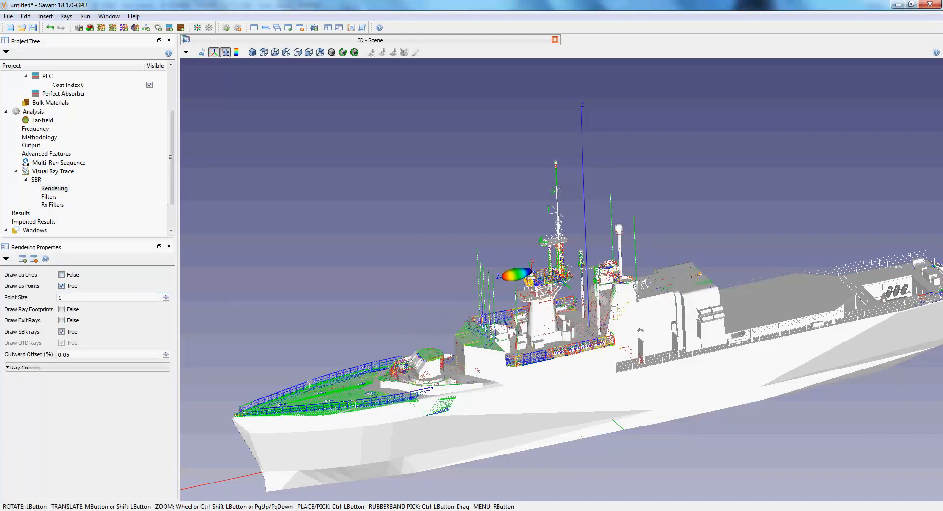
pyautogui.moveTo(315, 332); pyautogui.dragTo(376, 340)
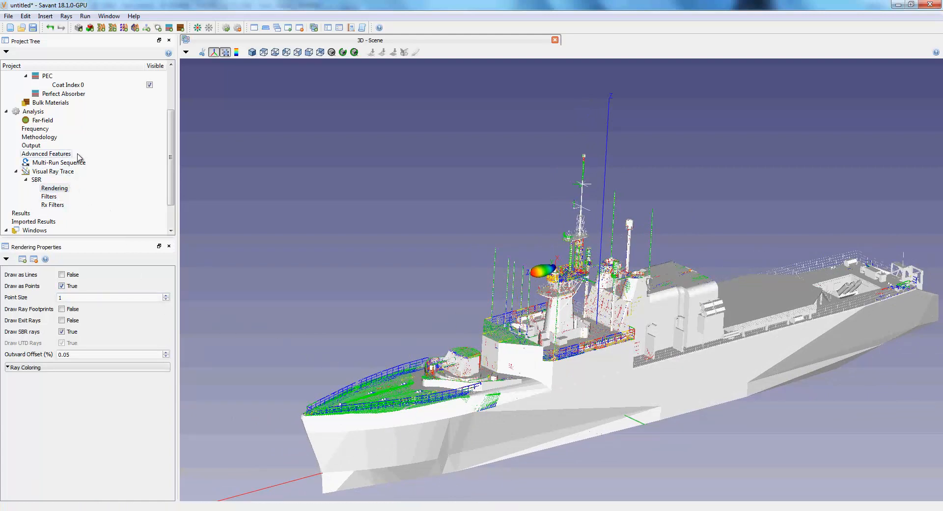
# Add PTD wedges to the ship model and enable rebuilding of their edges
pyautogui.moveTo(172, 154); pyautogui.dragTo(64, 101)
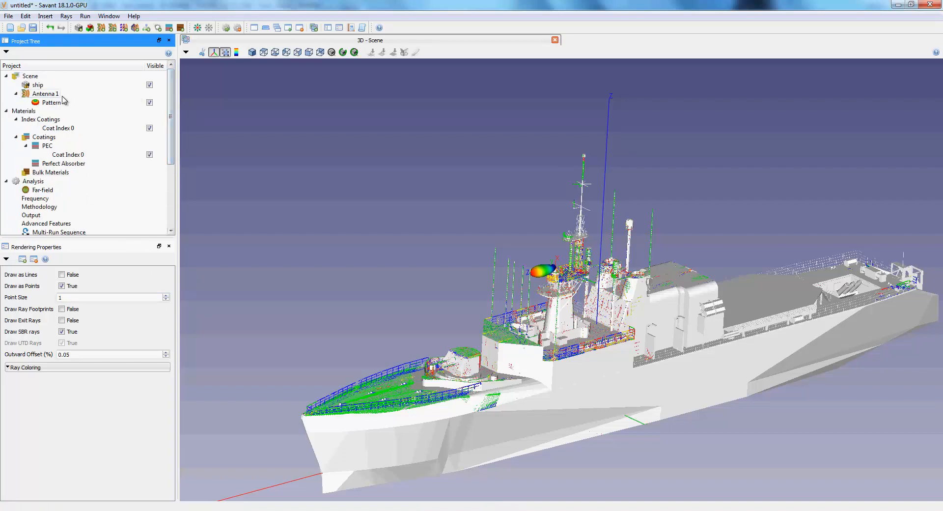
pyautogui.click(38, 85)
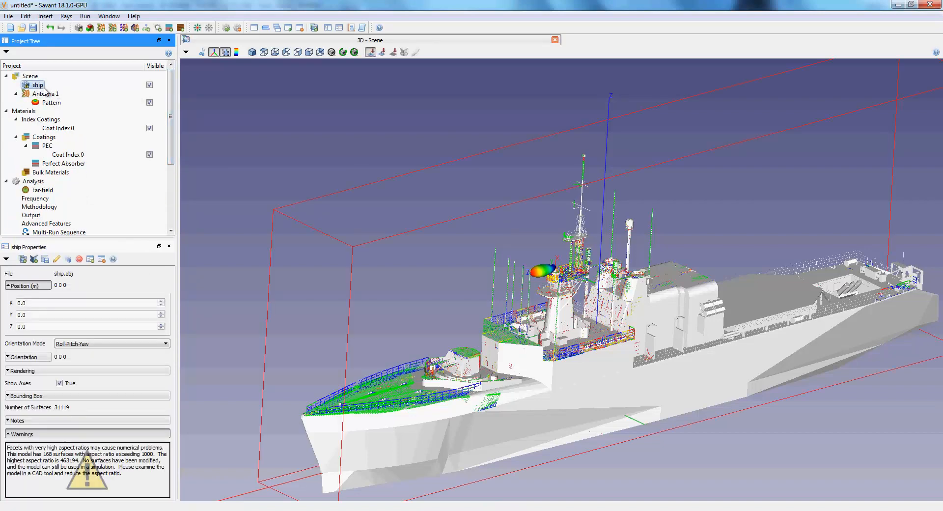
pyautogui.rightClick(43, 89)
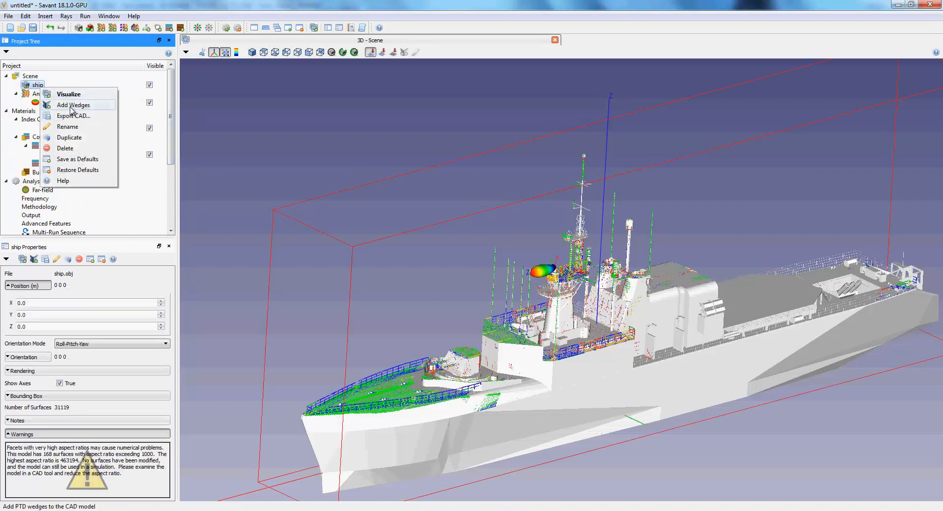
pyautogui.click(73, 110)
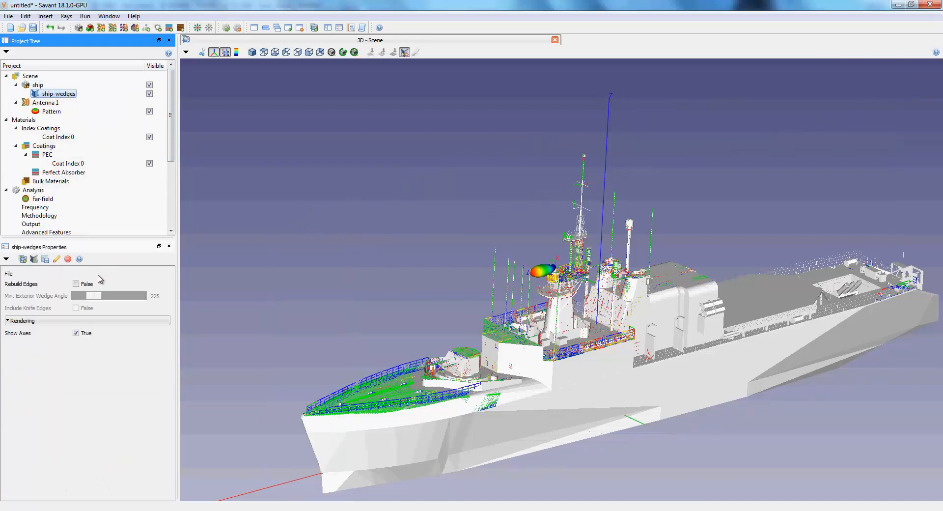
pyautogui.click(75, 284)
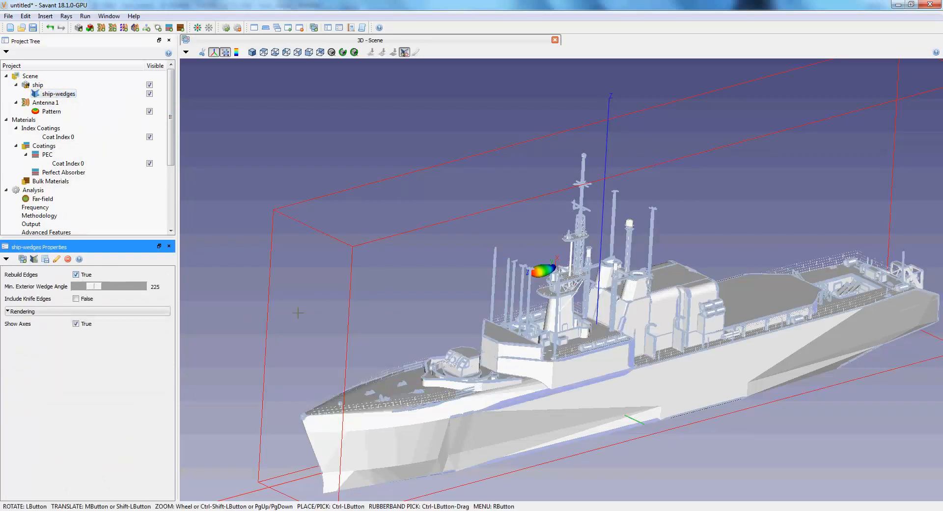
# From a side view, shrink the ship-wedges bounding box so that only wedges around the upper mast and antenna are kept
pyautogui.moveTo(483, 264); pyautogui.dragTo(498, 301)
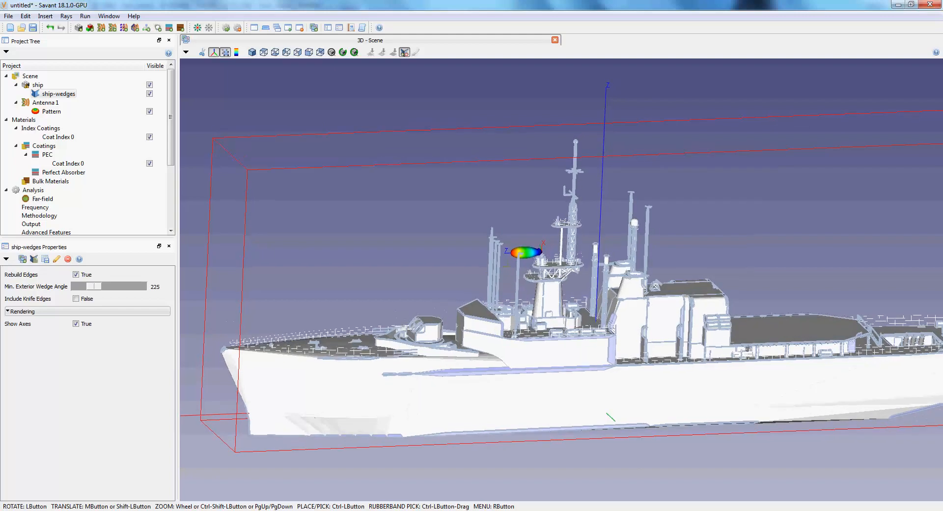
pyautogui.click(288, 52)
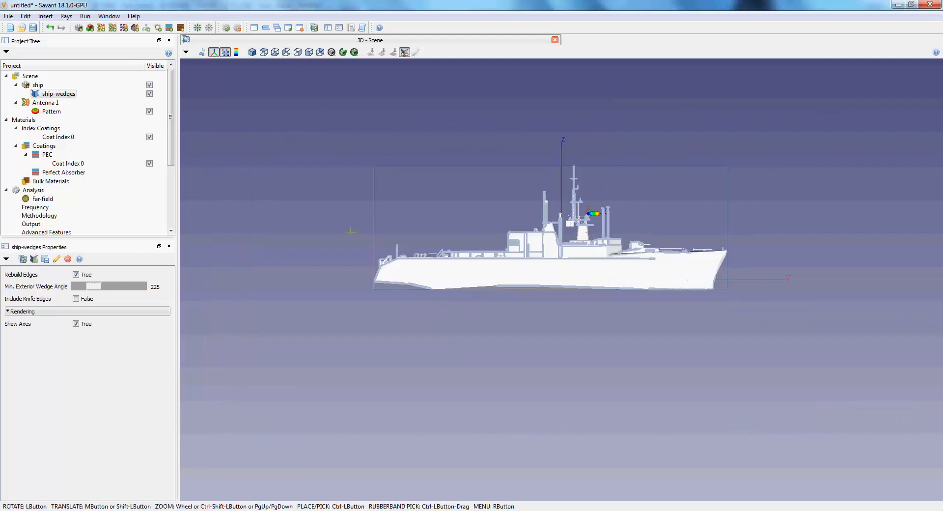
pyautogui.keyDown('ctrl'); pyautogui.moveTo(426, 261); pyautogui.dragTo(609, 318); pyautogui.keyUp('ctrl')
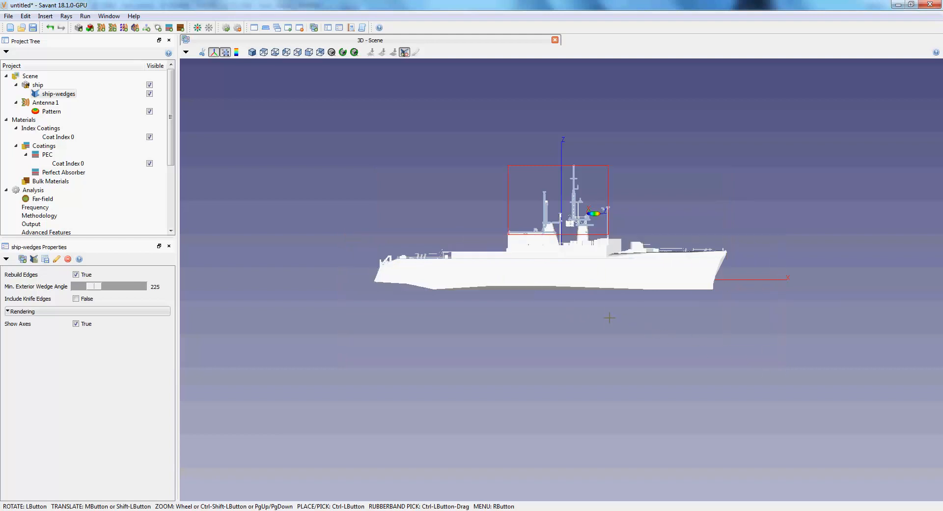
pyautogui.keyDown('ctrl'); pyautogui.moveTo(527, 239); pyautogui.dragTo(642, 318); pyautogui.keyUp('ctrl')
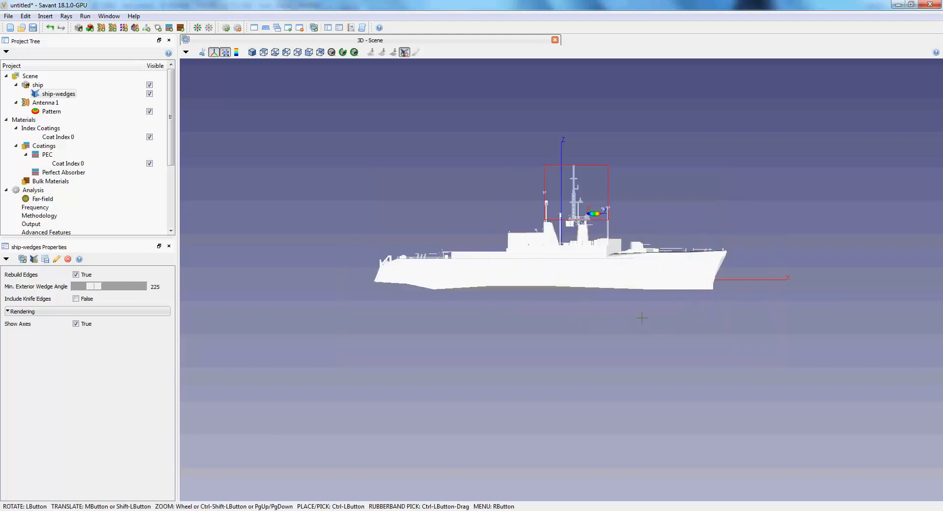
pyautogui.moveTo(544, 254); pyautogui.dragTo(478, 220)
pyautogui.scroll(1, 454, 191)
pyautogui.moveTo(454, 192); pyautogui.dragTo(439, 284, button='middle')
pyautogui.moveTo(439, 285); pyautogui.dragTo(439, 339)
# Enable UTD rays in the analysis methodology and turn on shooting of UTD rays in the visual ray trace
pyautogui.click(53, 217)
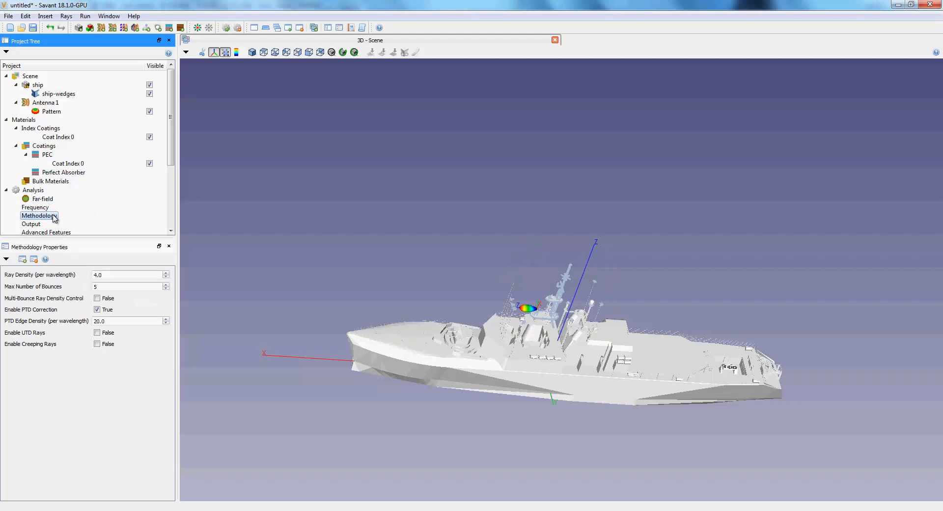
pyautogui.click(98, 334)
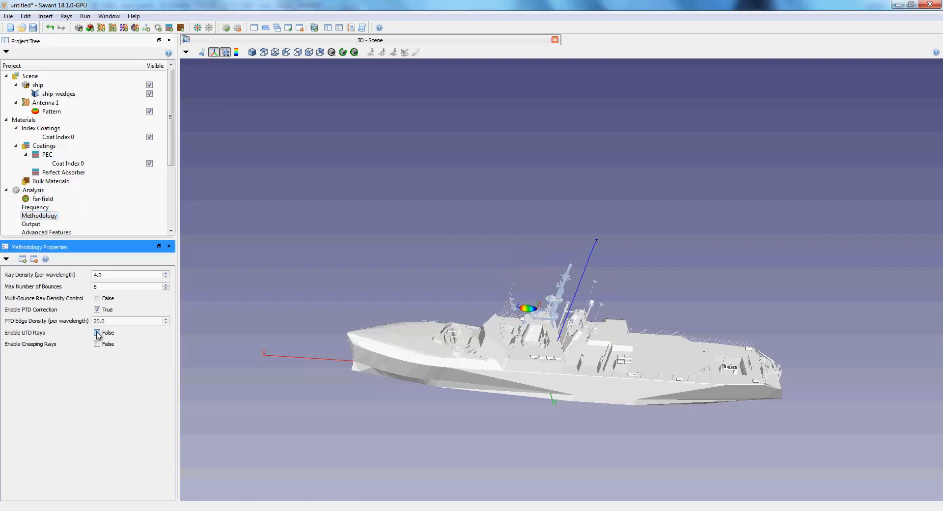
pyautogui.click(171, 216)
pyautogui.click(64, 154)
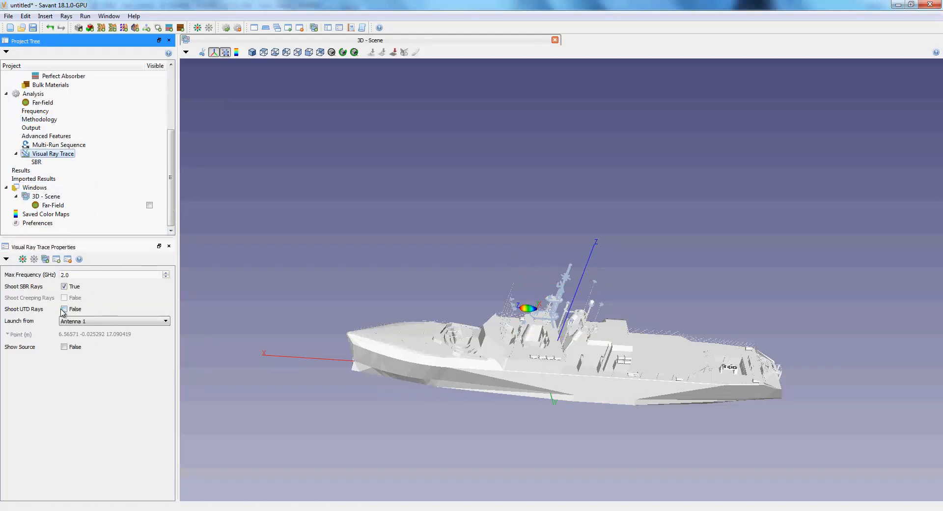
pyautogui.click(64, 309)
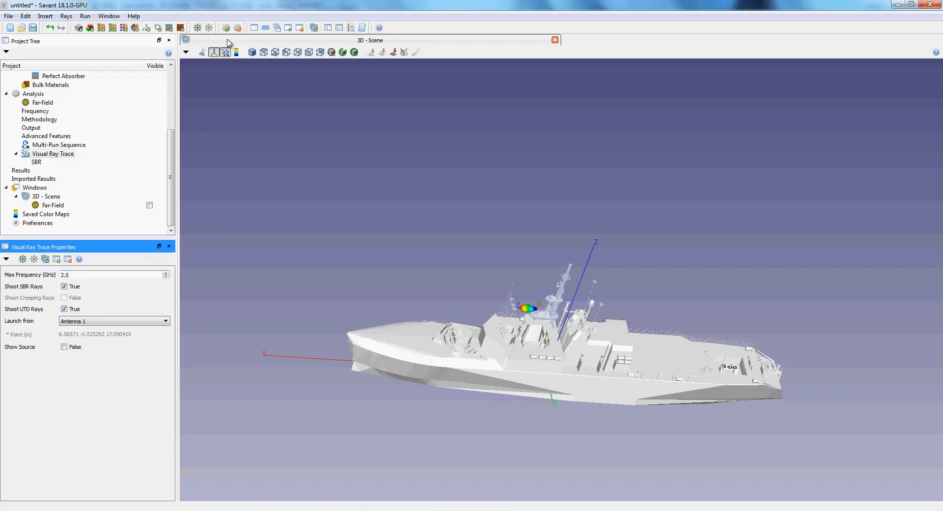
# Run the visual ray trace and compare the plotted ray points with UTD rays hidden and shown
pyautogui.click(197, 28)
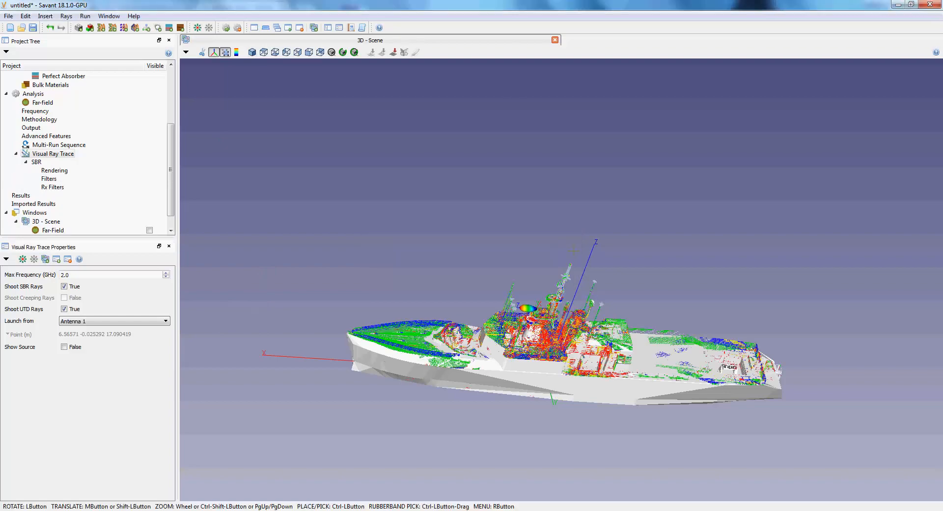
pyautogui.moveTo(449, 354)
pyautogui.mouseDown()
pyautogui.moveTo(455, 307)
pyautogui.moveTo(458, 328)
pyautogui.moveTo(447, 312)
pyautogui.mouseUp()
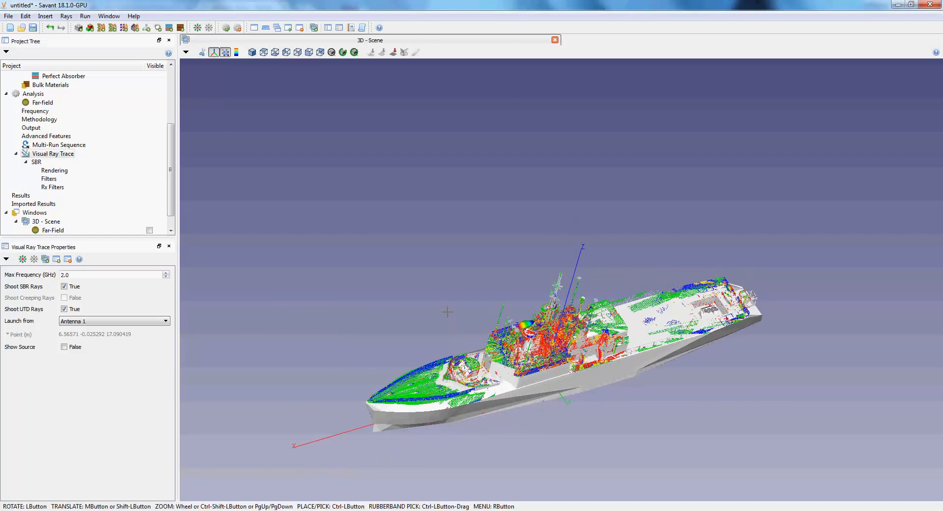
pyautogui.click(54, 170)
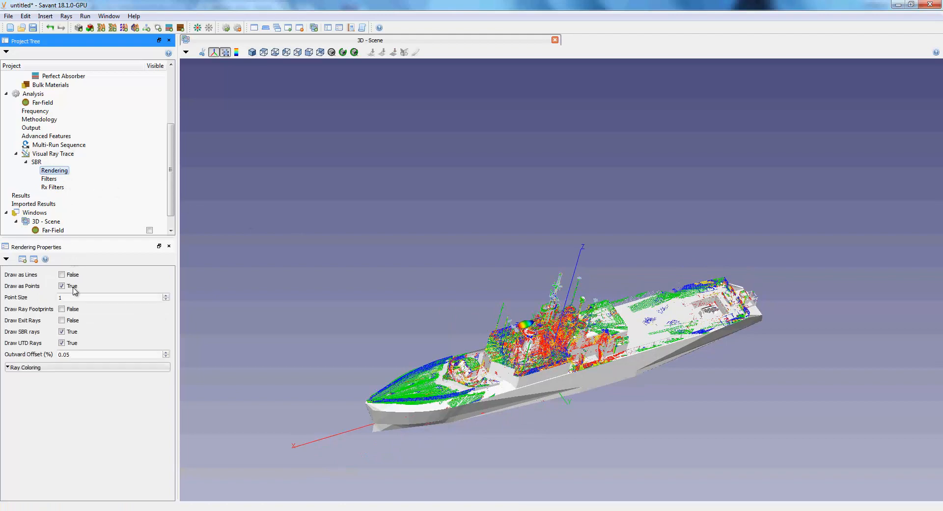
pyautogui.click(62, 343)
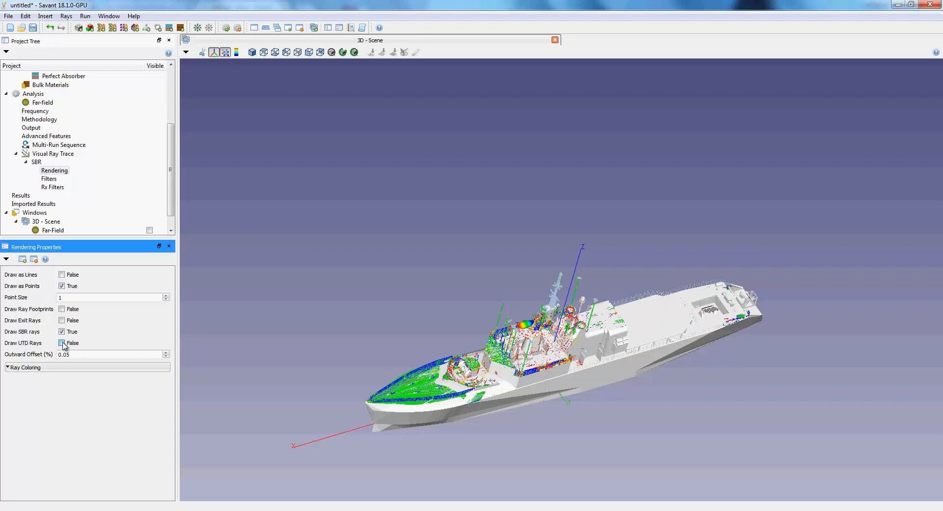
pyautogui.click(62, 343)
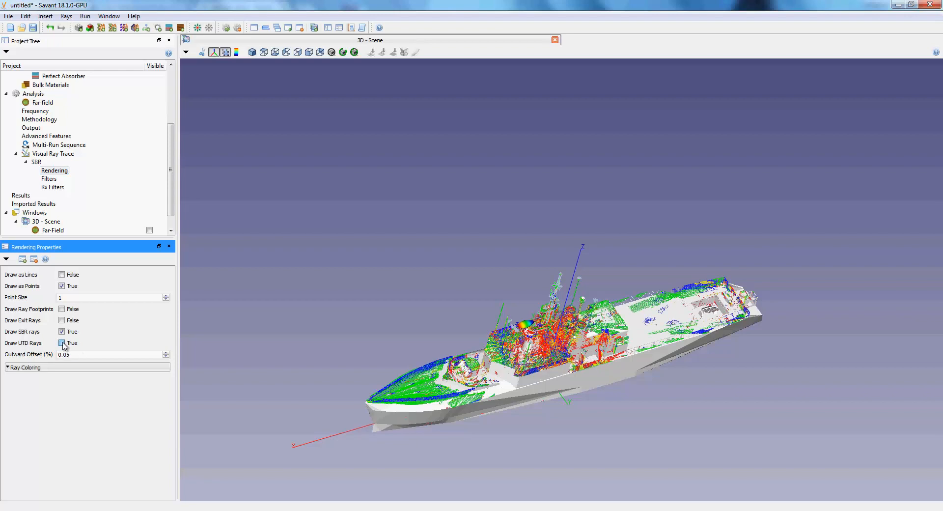
# Draw the traced rays as lines instead of points, inspect them, and hide the UTD rays
pyautogui.click(62, 286)
pyautogui.click(61, 275)
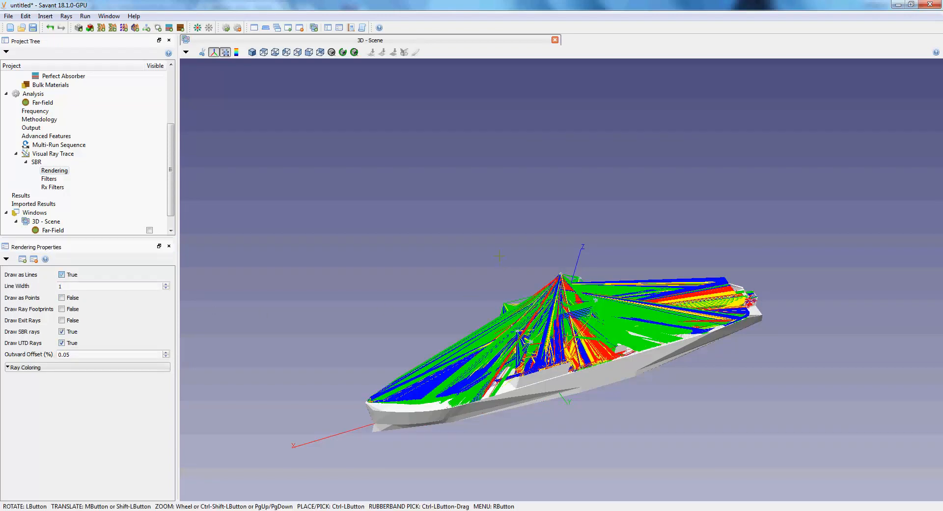
pyautogui.moveTo(496, 275); pyautogui.dragTo(491, 226)
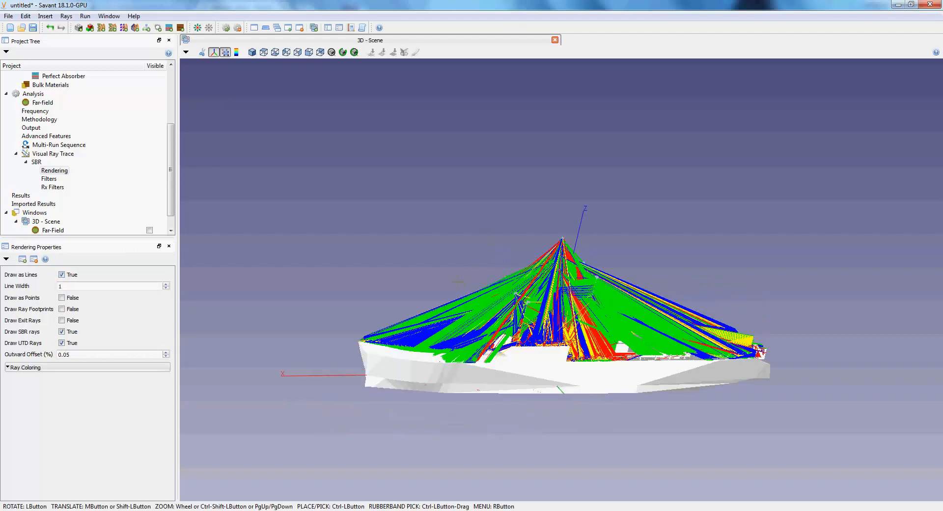
pyautogui.click(62, 343)
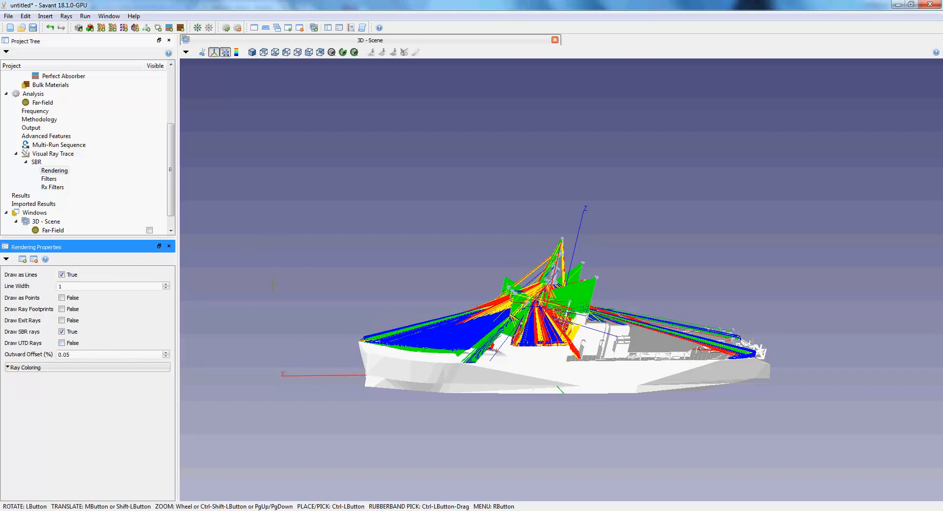
# Run the analysis and show the Far-Field result on the globe in the 3D - Scene window
pyautogui.click(227, 28)
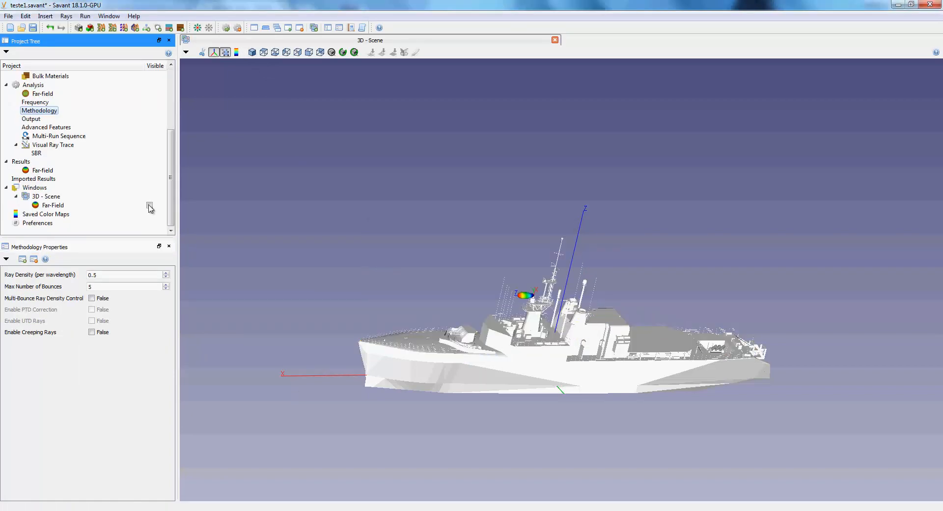
pyautogui.click(150, 205)
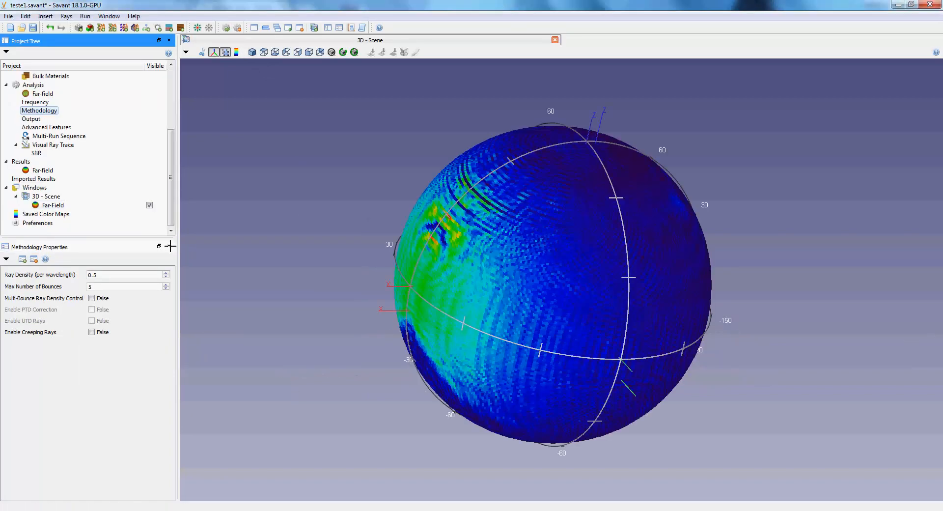
pyautogui.moveTo(514, 417); pyautogui.dragTo(669, 355)
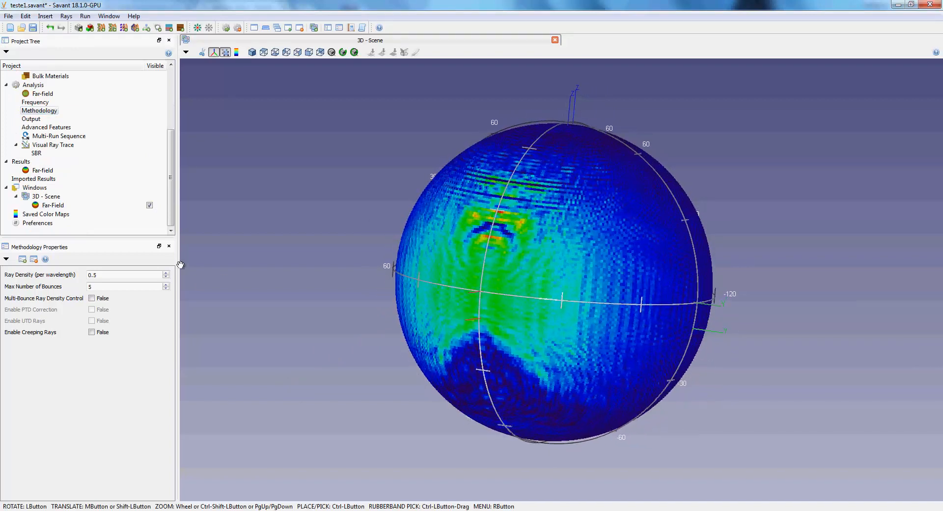
# Display the Far-Field result as a sphere with a results transparency of 0.49 and view the ship inside it
pyautogui.click(53, 205)
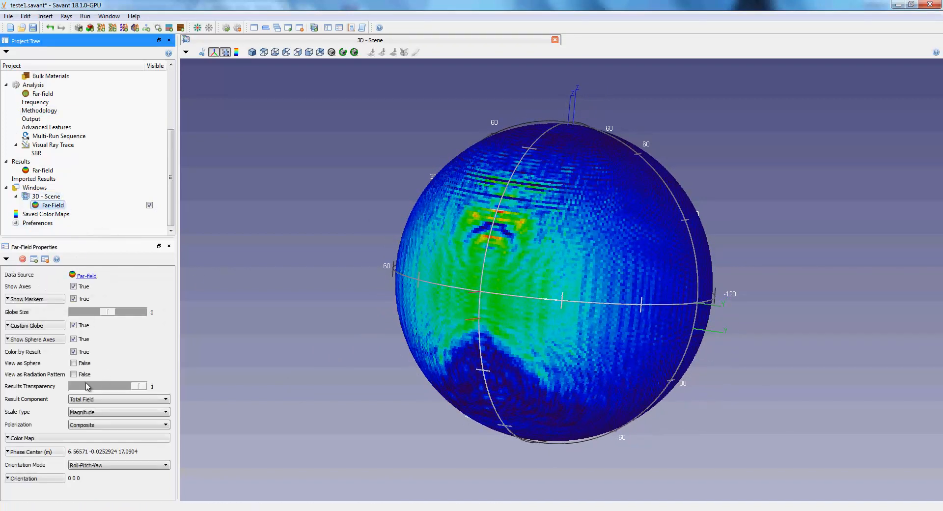
pyautogui.click(74, 363)
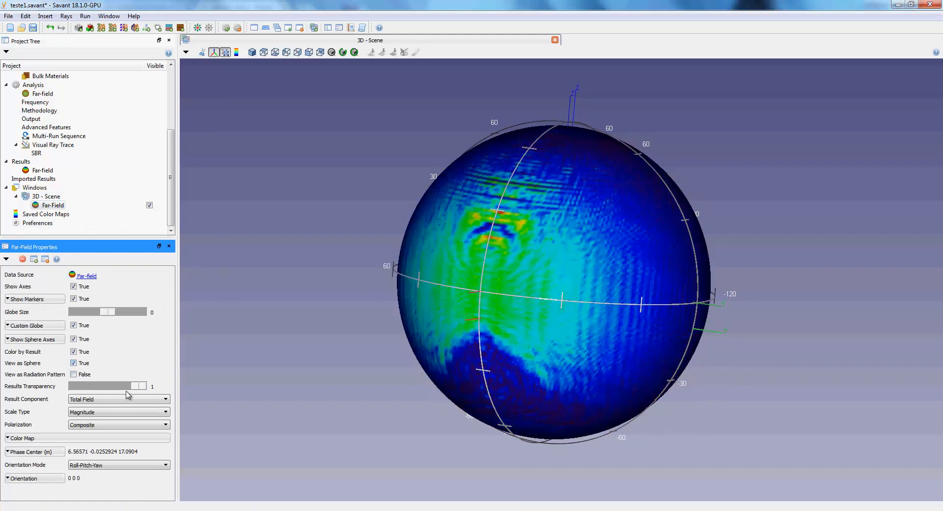
pyautogui.moveTo(141, 391); pyautogui.dragTo(107, 392)
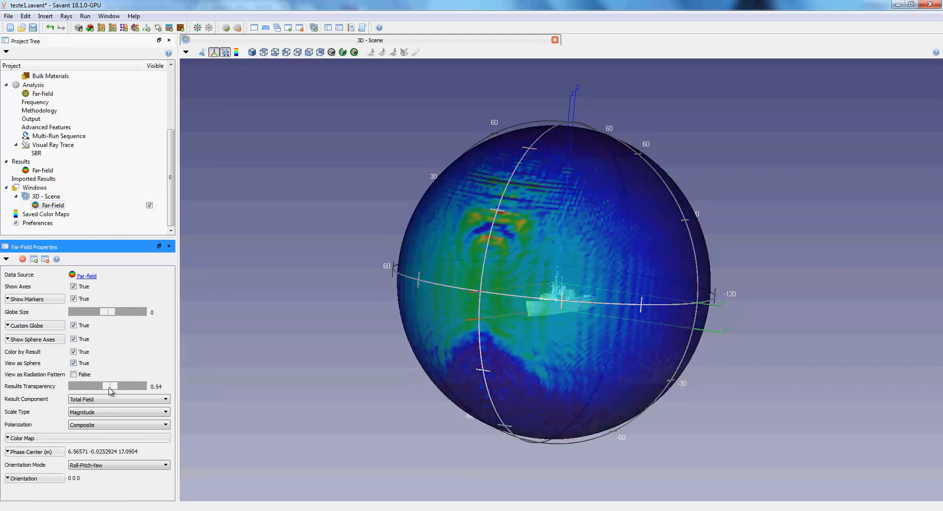
pyautogui.moveTo(315, 299); pyautogui.dragTo(459, 347)
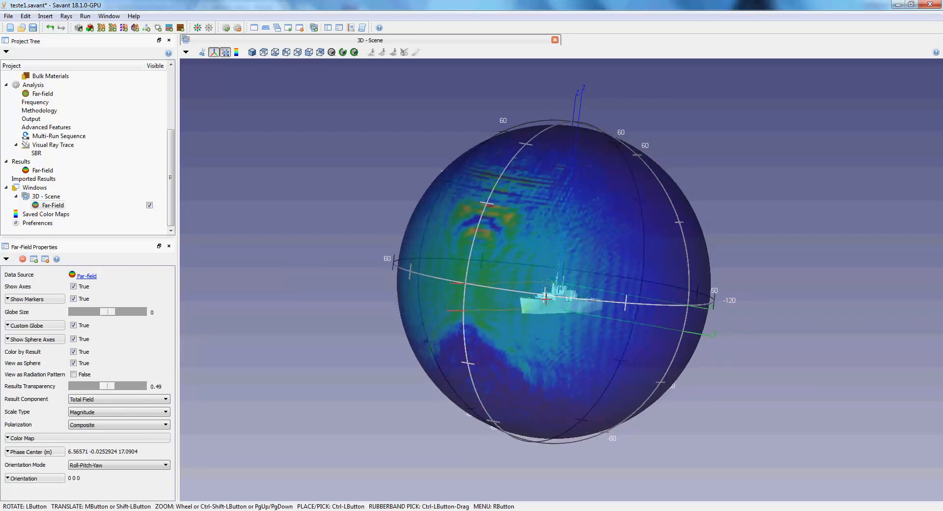
pyautogui.moveTo(464, 305); pyautogui.dragTo(435, 315)
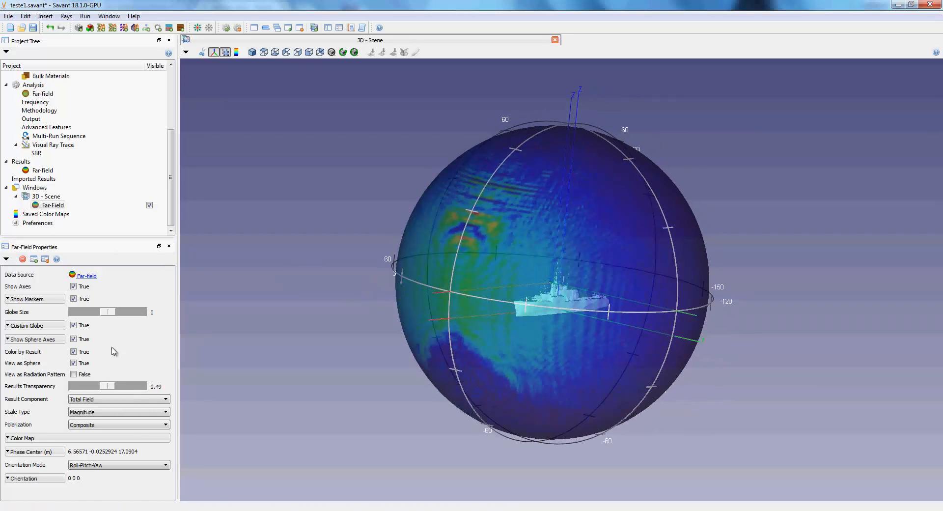
# Switch the Far-Field result to a radiation pattern display and examine it around the ship
pyautogui.click(75, 375)
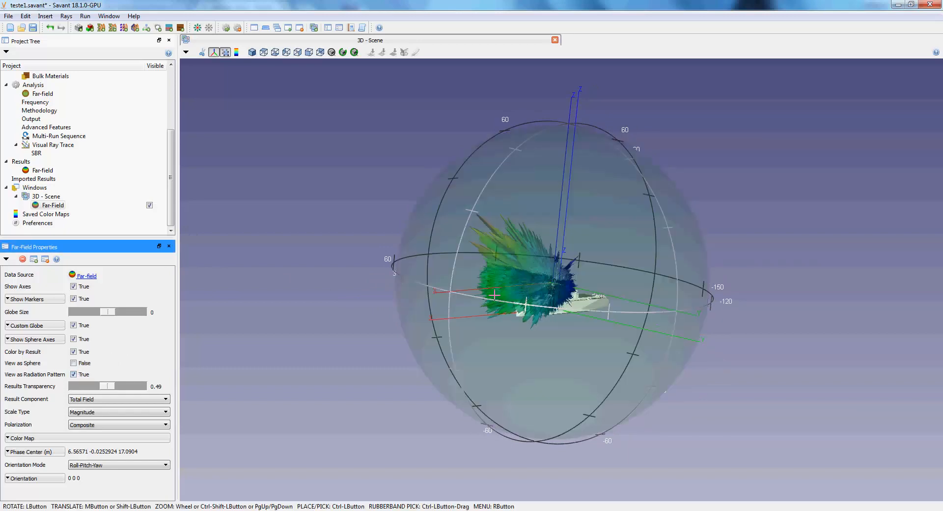
pyautogui.moveTo(526, 304); pyautogui.dragTo(431, 301)
pyautogui.scroll(1, 431, 301)
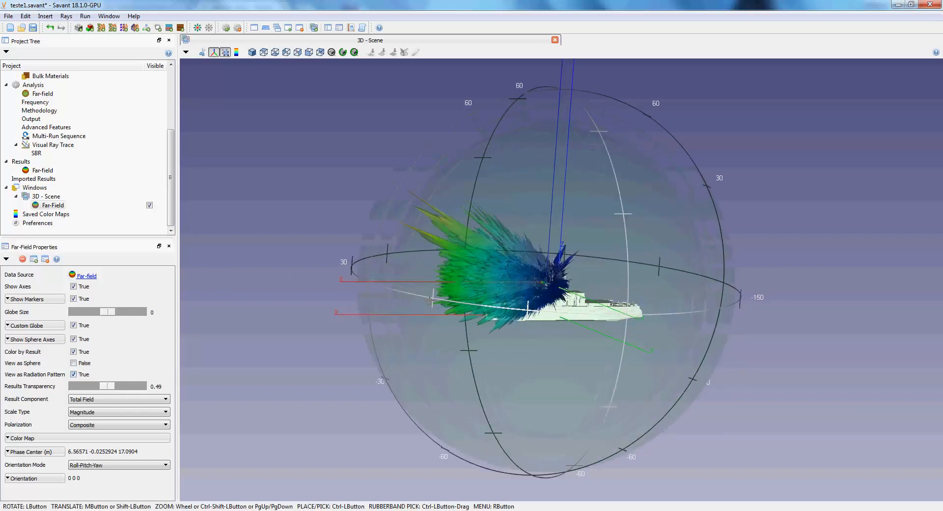
# Create a polar plot of the Far-field result and set the Total Composite-pol trace's scale to Decibel
pyautogui.click(42, 170)
pyautogui.rightClick(42, 170)
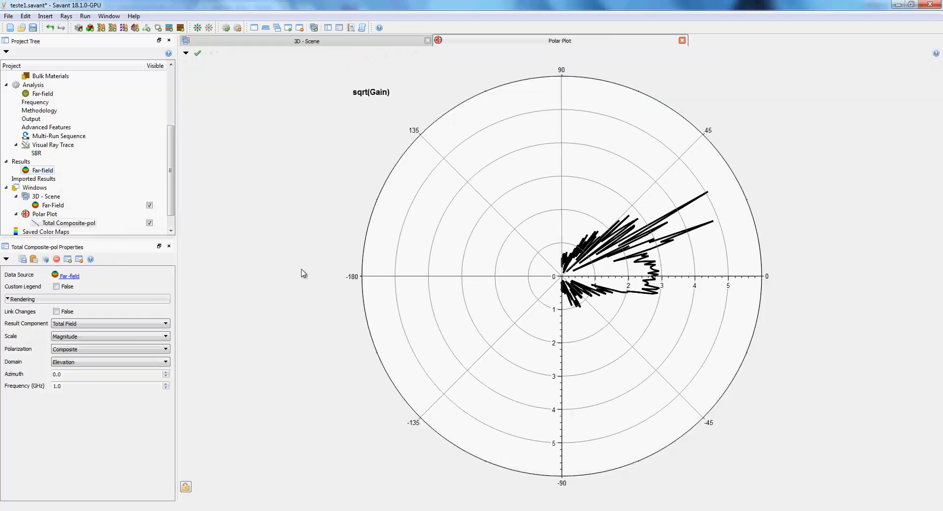
pyautogui.click(96, 360)
pyautogui.click(94, 339)
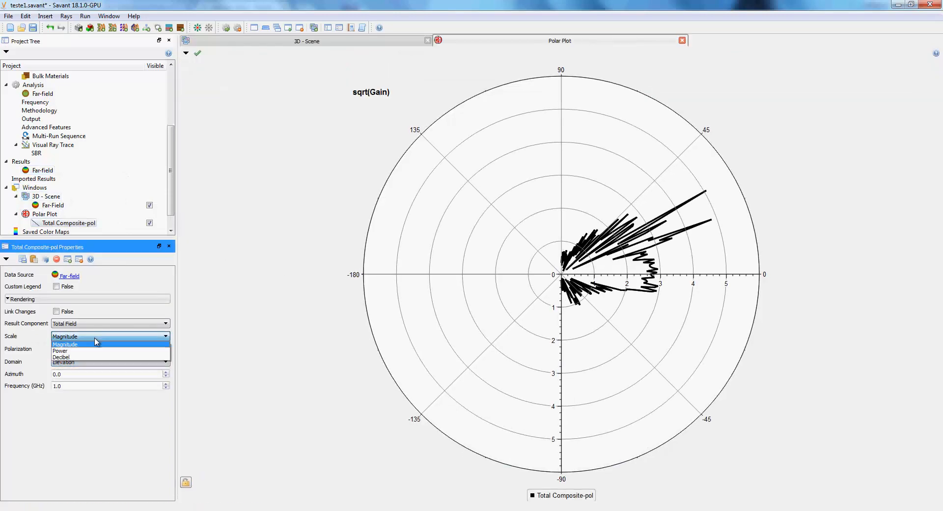
pyautogui.click(88, 361)
pyautogui.click(94, 338)
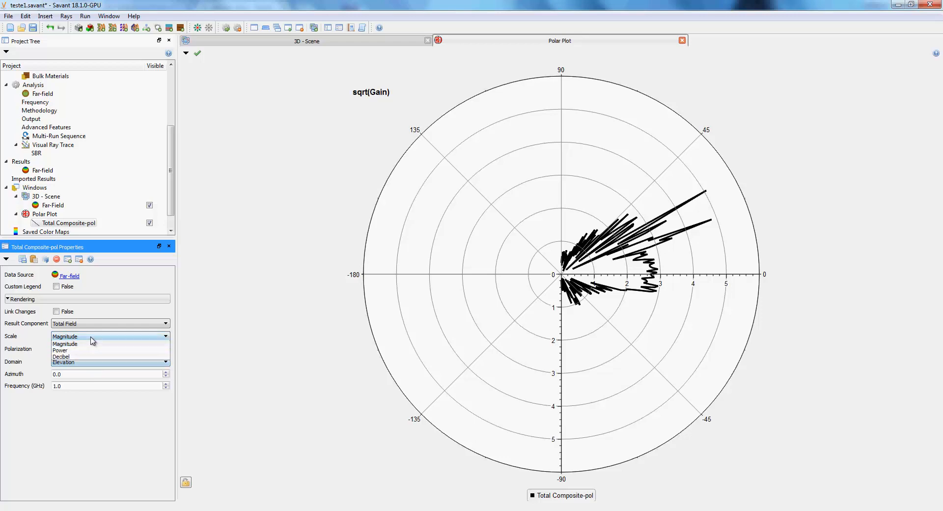
pyautogui.click(86, 364)
# Display the CAD overlay of the ship on the polar plot with opacity 100 and an overlay size of 101% of the plot
pyautogui.click(54, 215)
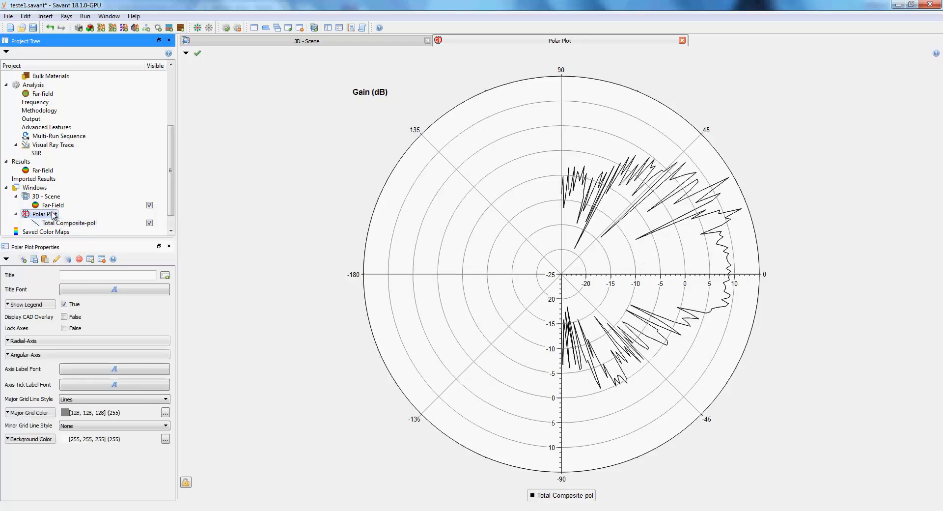
pyautogui.click(69, 318)
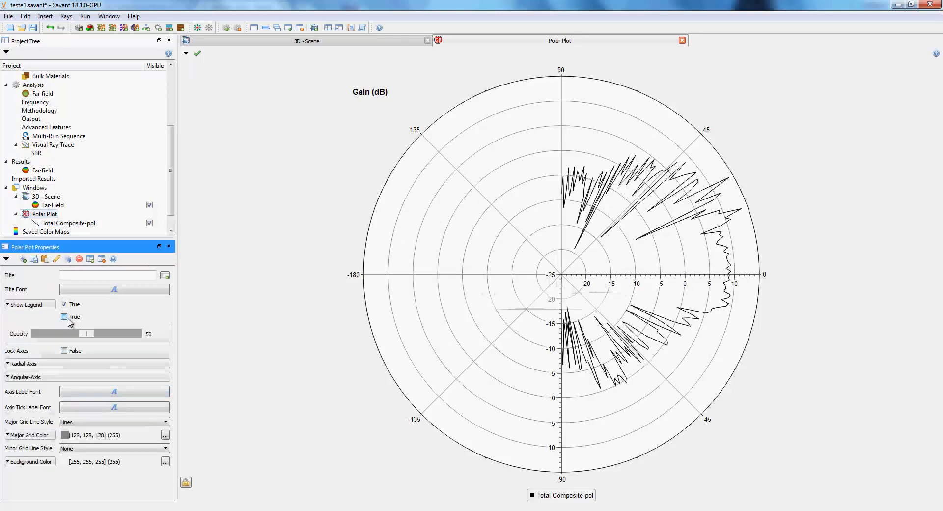
pyautogui.moveTo(106, 336)
pyautogui.mouseDown()
pyautogui.moveTo(153, 338)
pyautogui.moveTo(116, 349)
pyautogui.mouseUp()
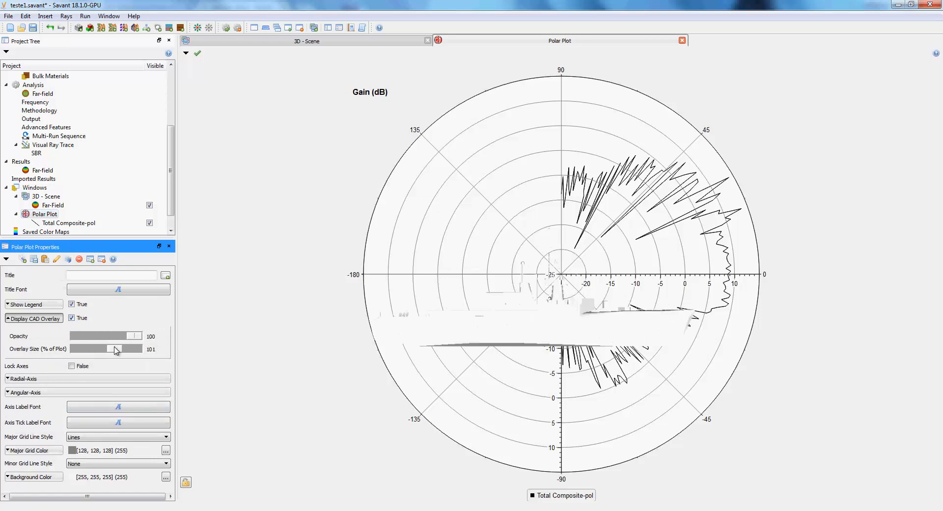
# Duplicate the Total Composite-pol trace in the polar plot and set the copy's result component to Incident Field
pyautogui.click(69, 223)
pyautogui.rightClick(69, 224)
pyautogui.click(90, 254)
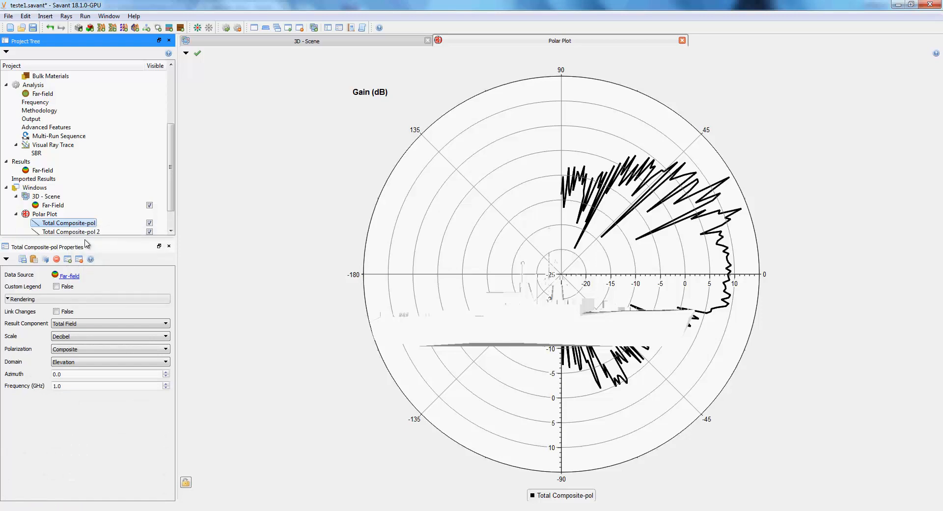
pyautogui.click(86, 326)
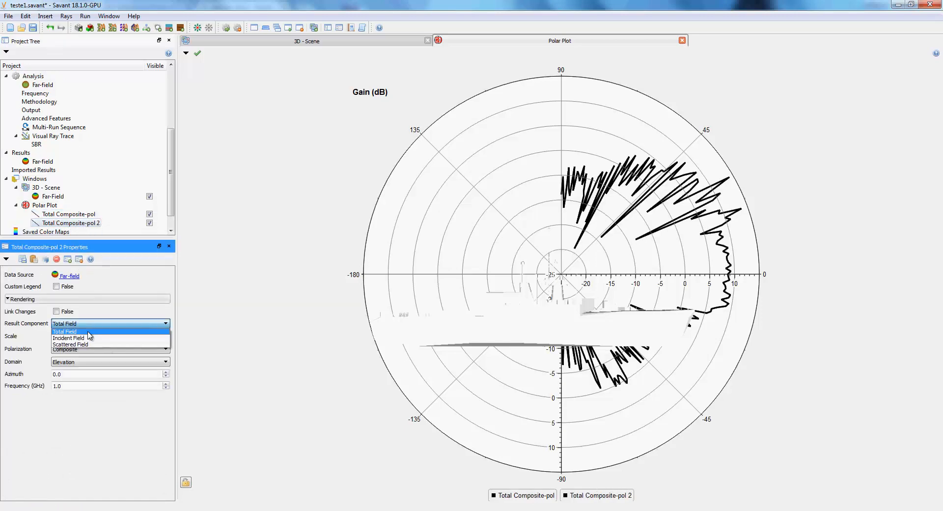
pyautogui.click(88, 338)
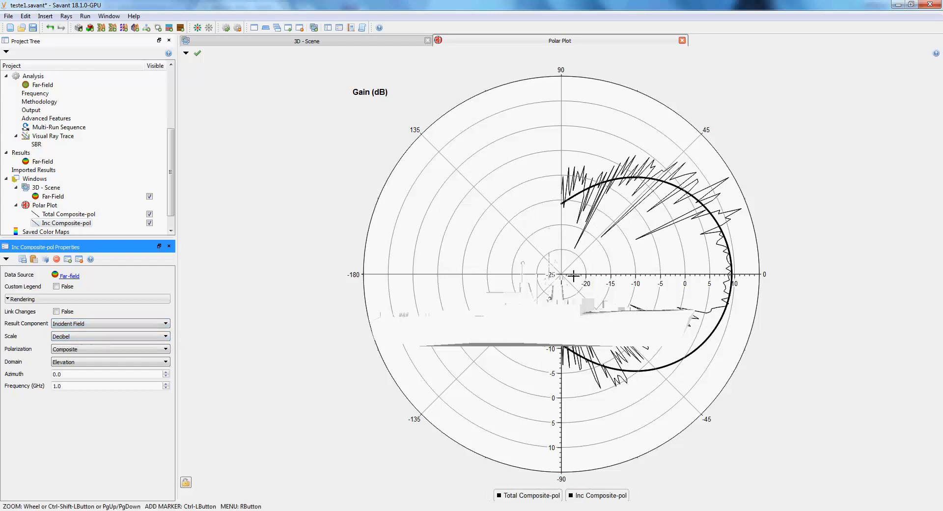
# View the project preferences and the run-time, machine and version data of the Far-field result
pyautogui.scroll(-1, 173, 229)
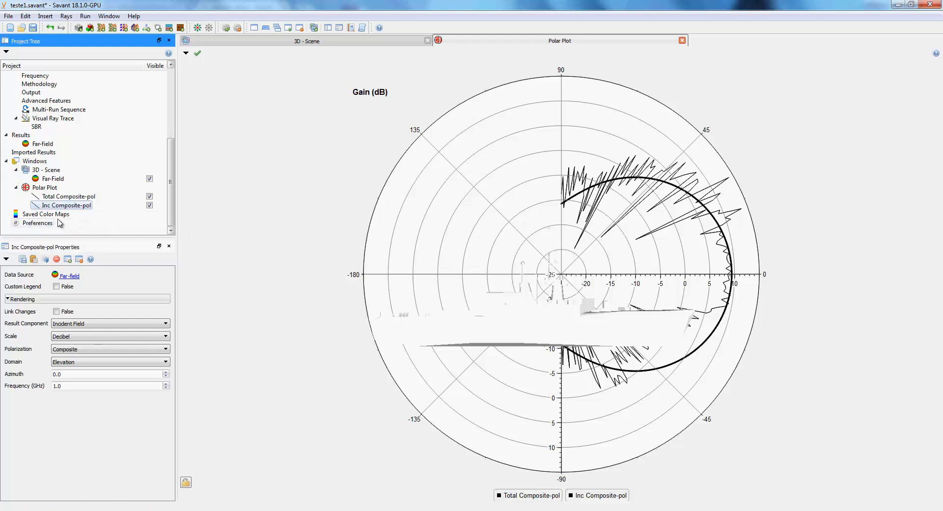
pyautogui.click(37, 223)
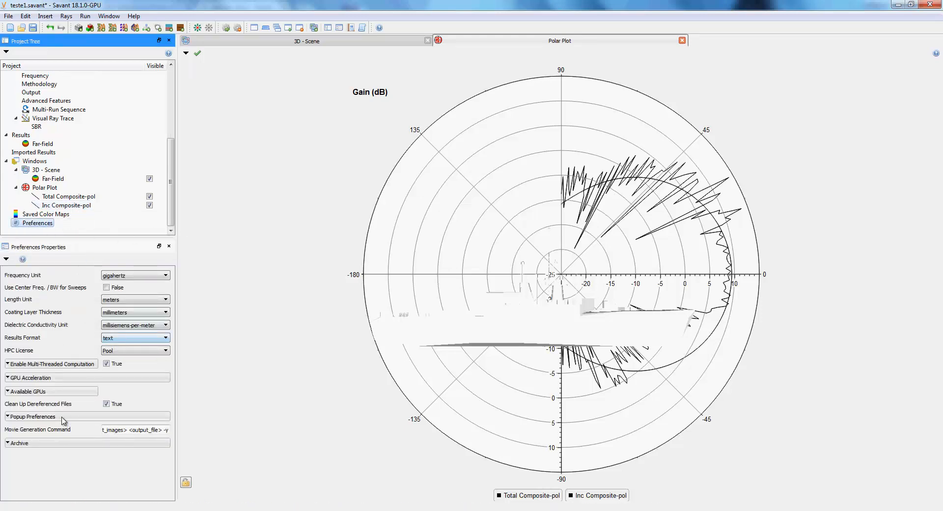
pyautogui.click(43, 144)
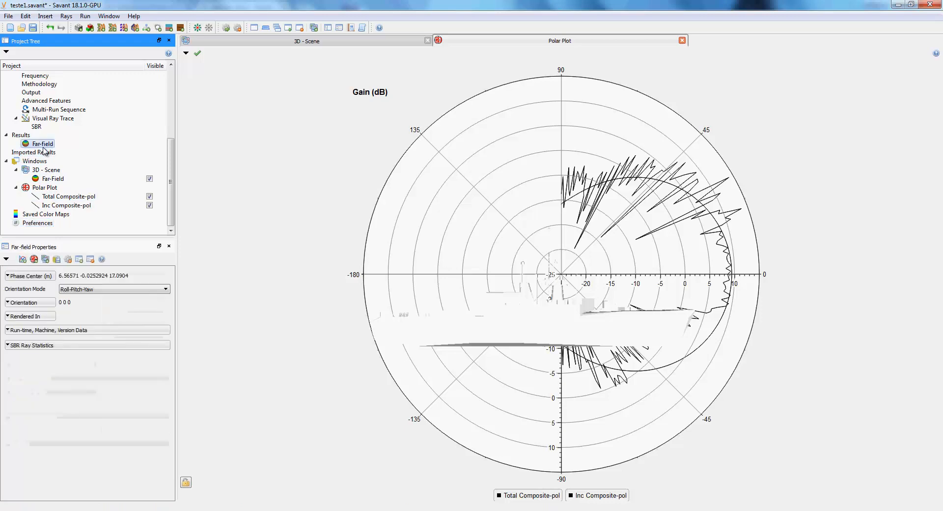
pyautogui.click(49, 331)
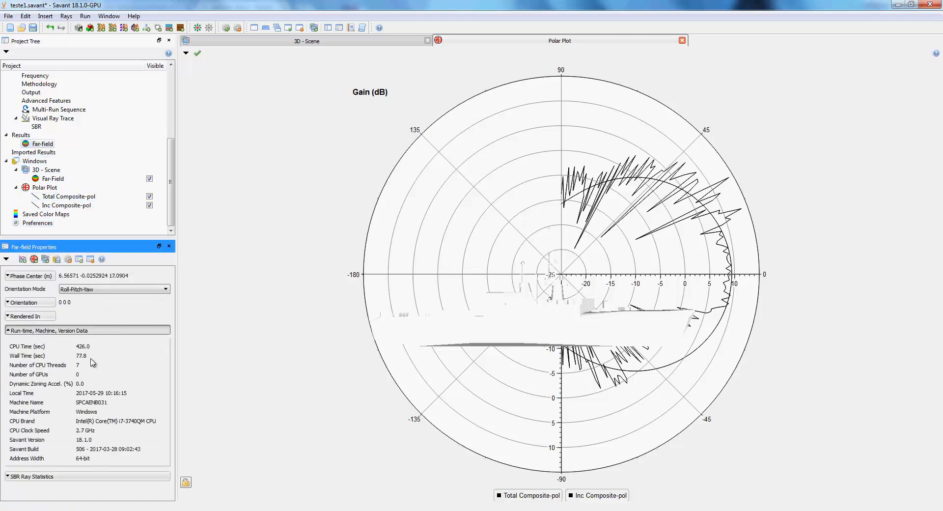